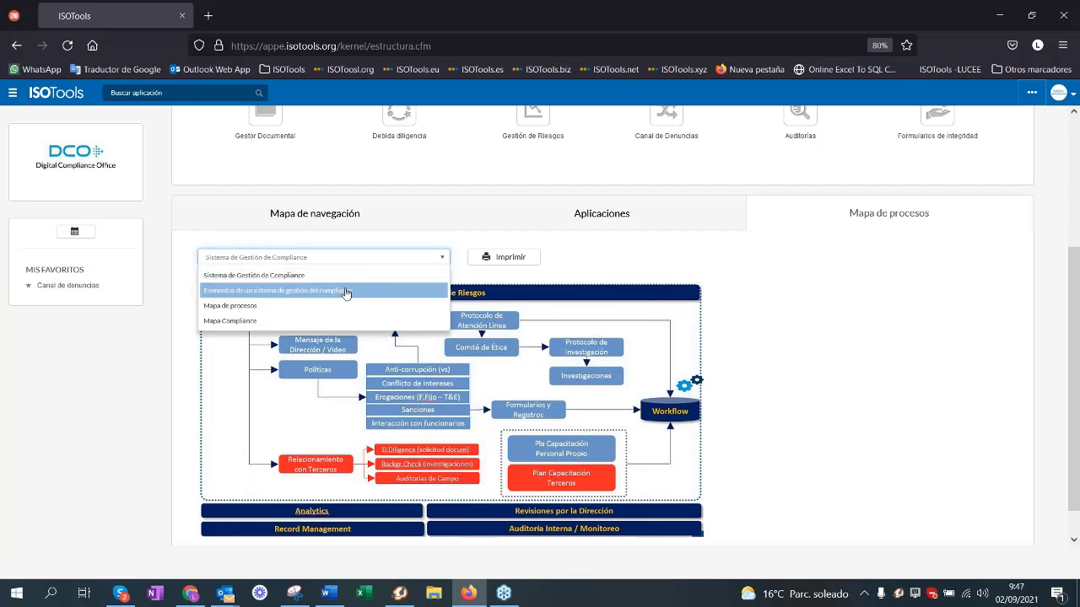
# Step: Display the "Elementos de un sistema de gestión del compliance" process map and examine its objectives, principles and improvement cycle
pyautogui.click(346, 292)
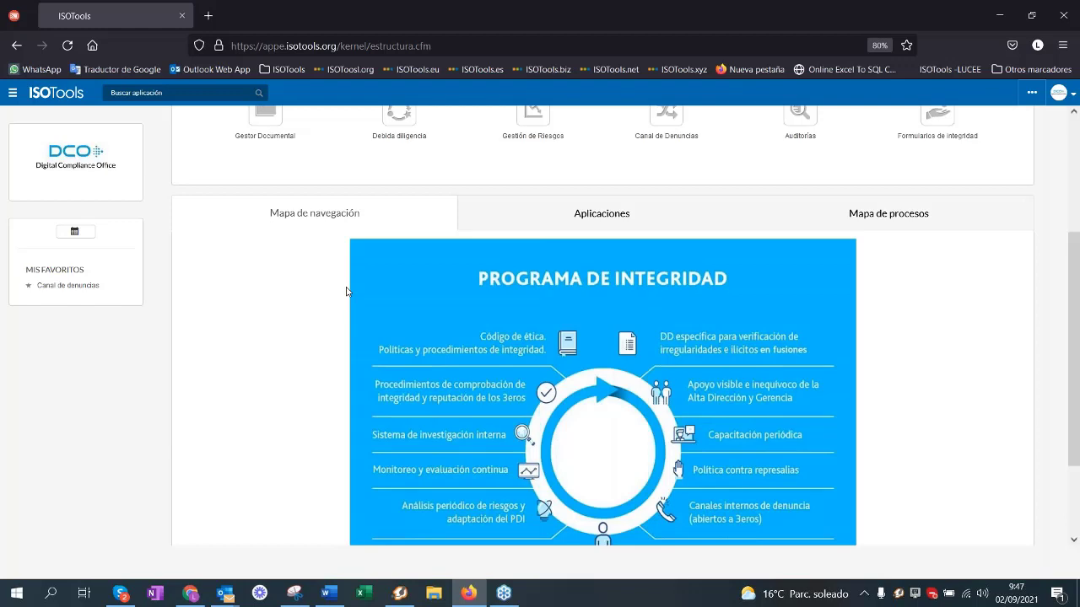
pyautogui.click(861, 217)
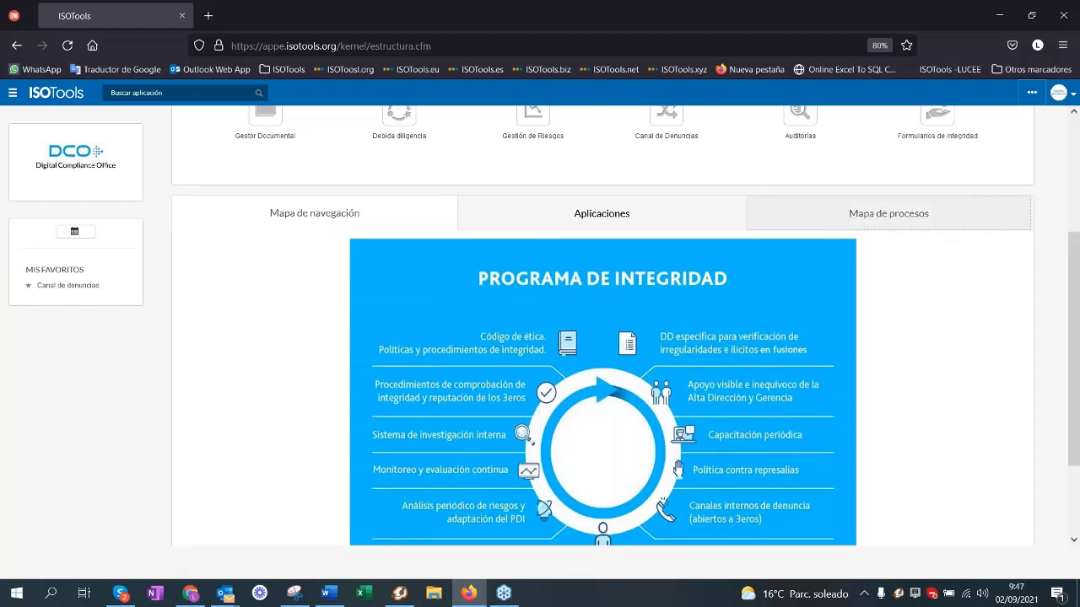
pyautogui.scroll(-2, 683, 348)
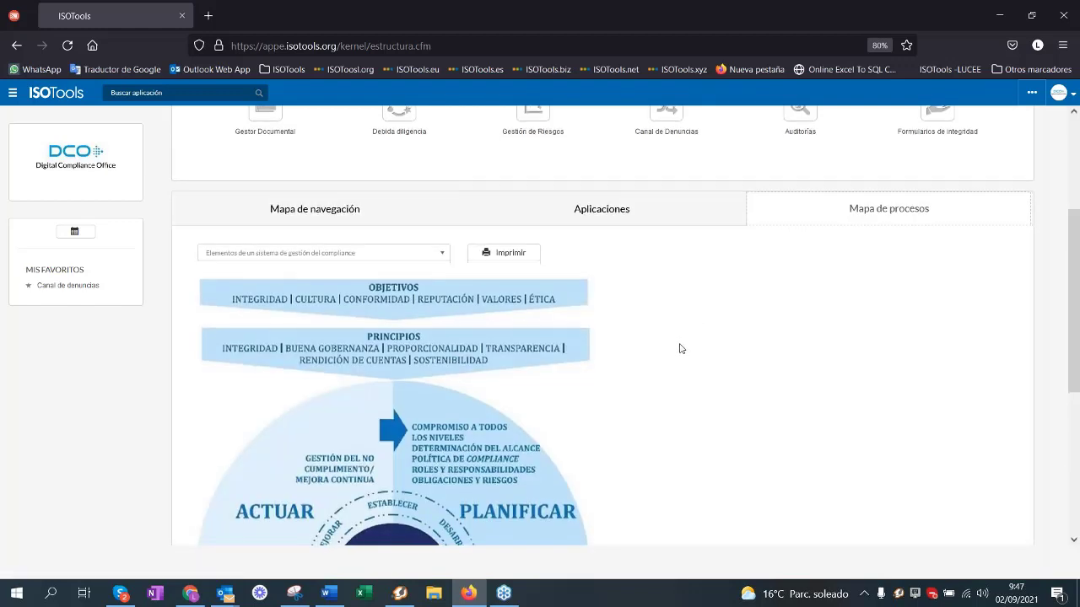
pyautogui.scroll(-2, 677, 357)
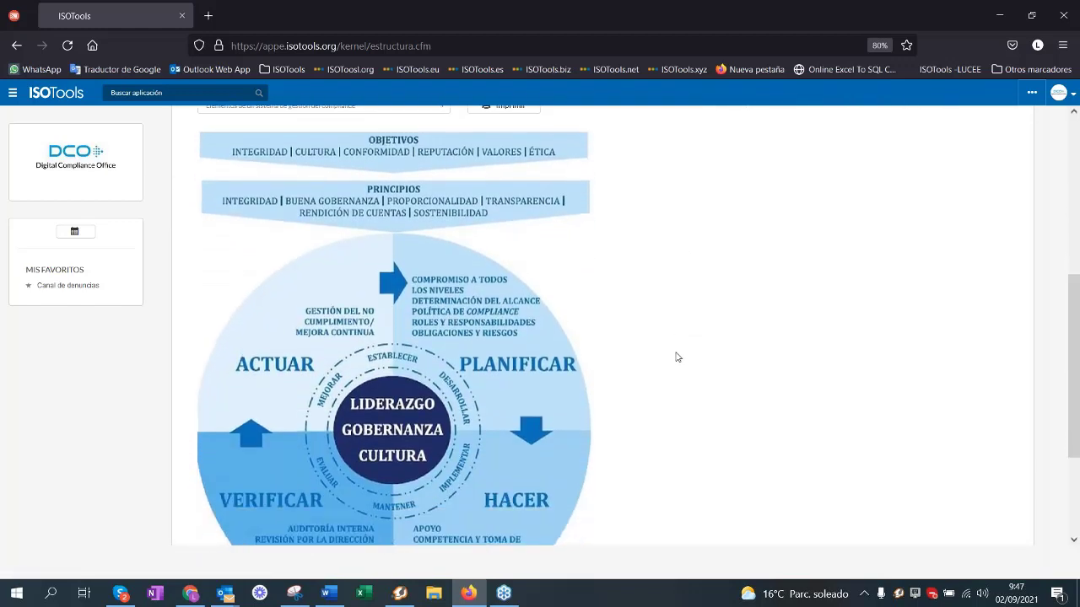
pyautogui.scroll(2, 676, 357)
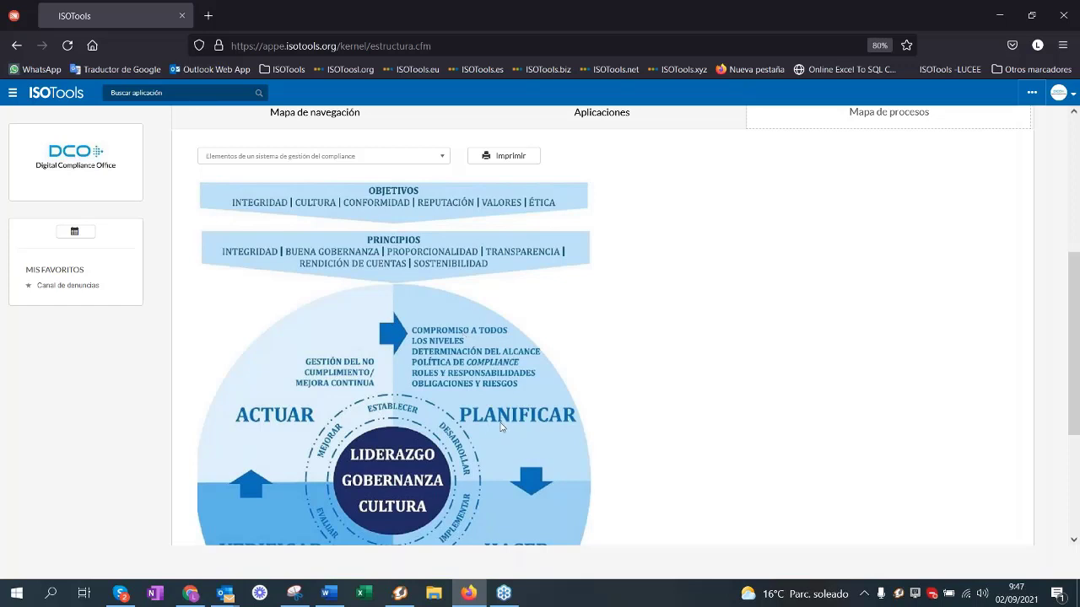
pyautogui.scroll(-2, 498, 435)
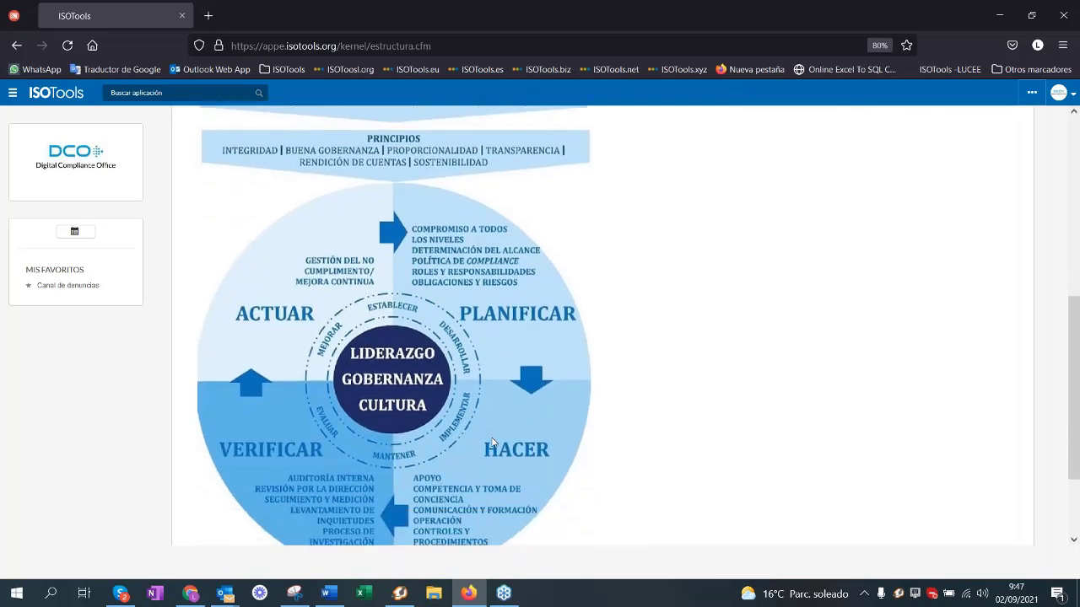
pyautogui.scroll(1, 505, 434)
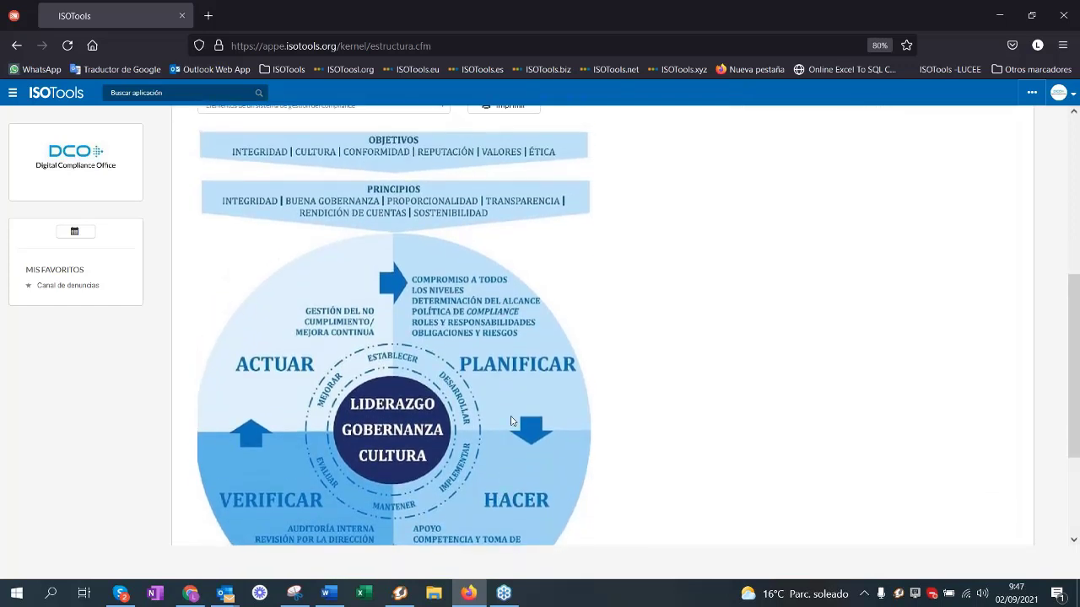
pyautogui.scroll(1, 511, 422)
# Step: Switch the displayed process map to "Mapa de procesos"
pyautogui.click(365, 158)
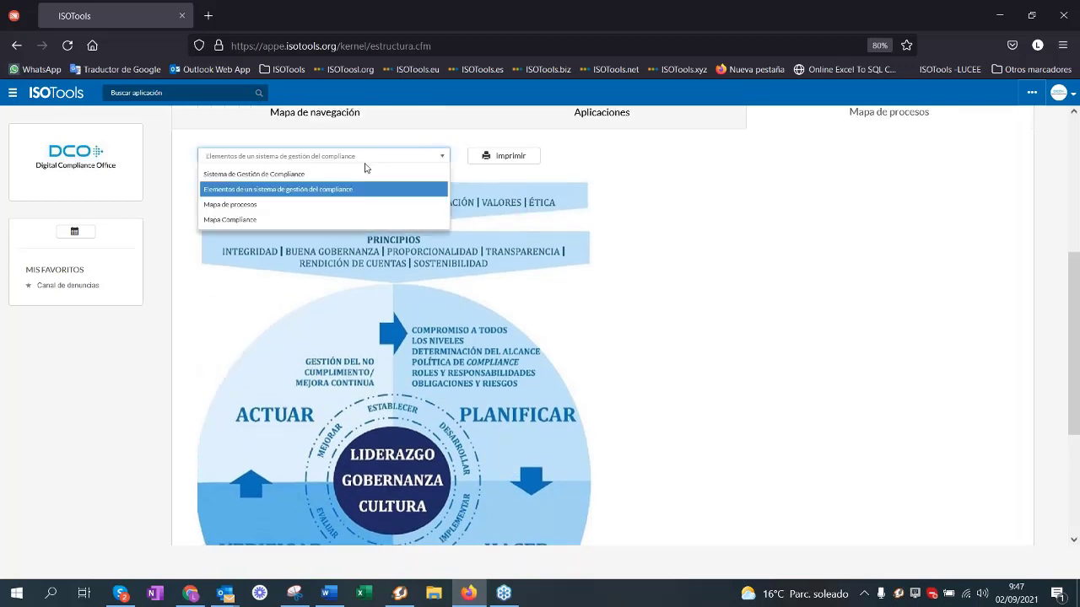
pyautogui.click(258, 205)
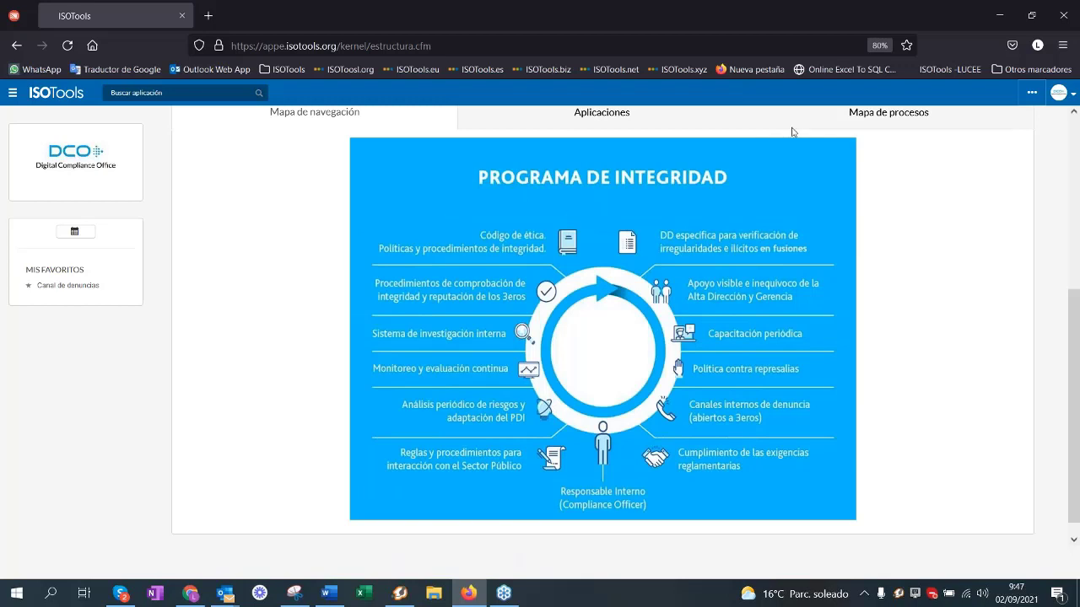
pyautogui.click(828, 119)
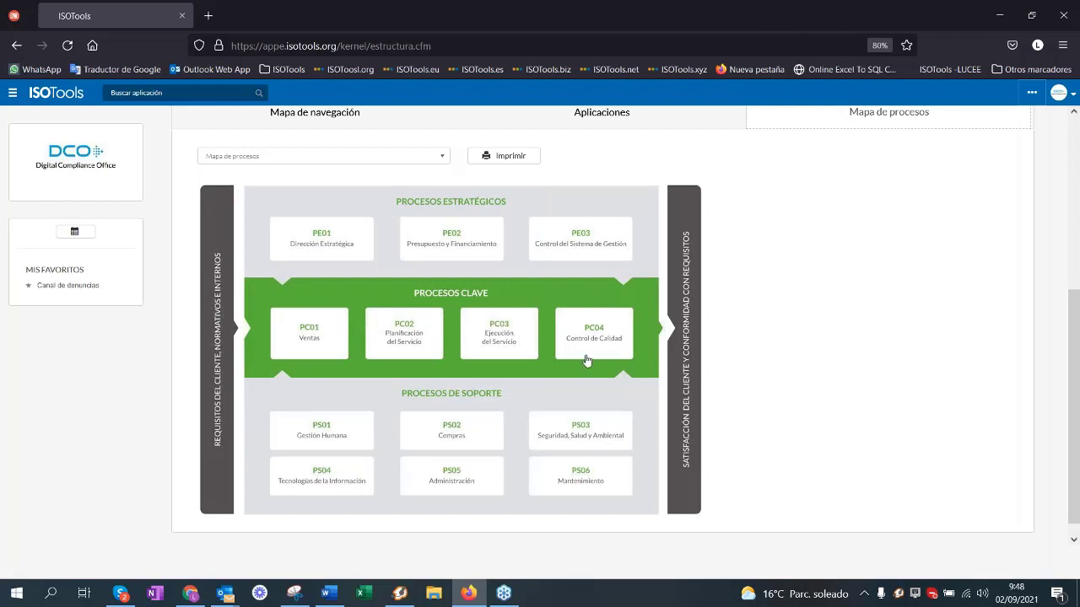
# Step: Open the record of the PE01 Dirección Estratégica process from the process map
pyautogui.scroll(1, 702, 333)
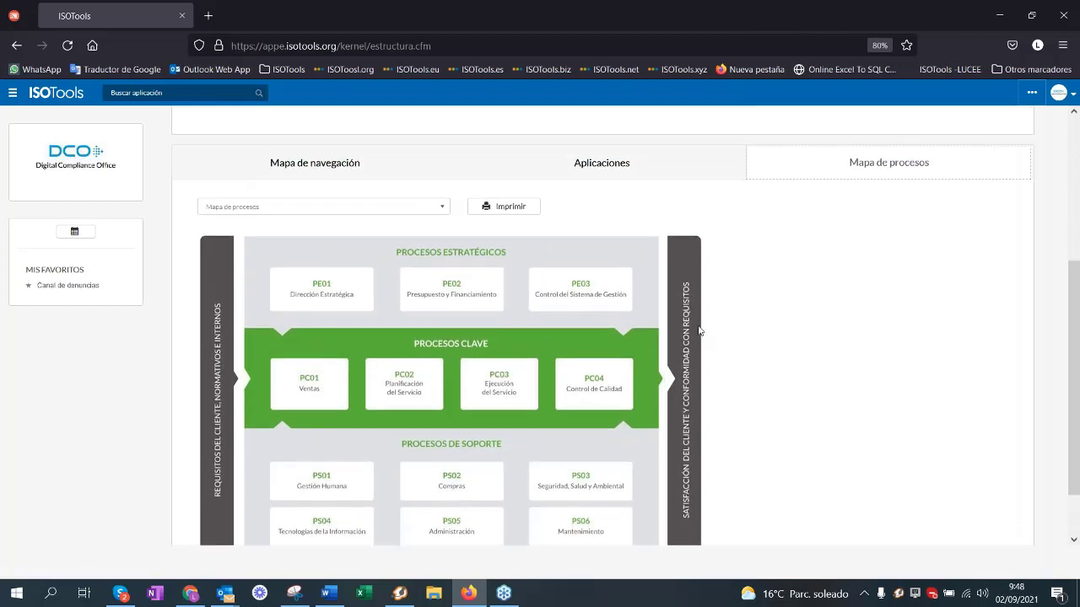
pyautogui.scroll(2, 700, 321)
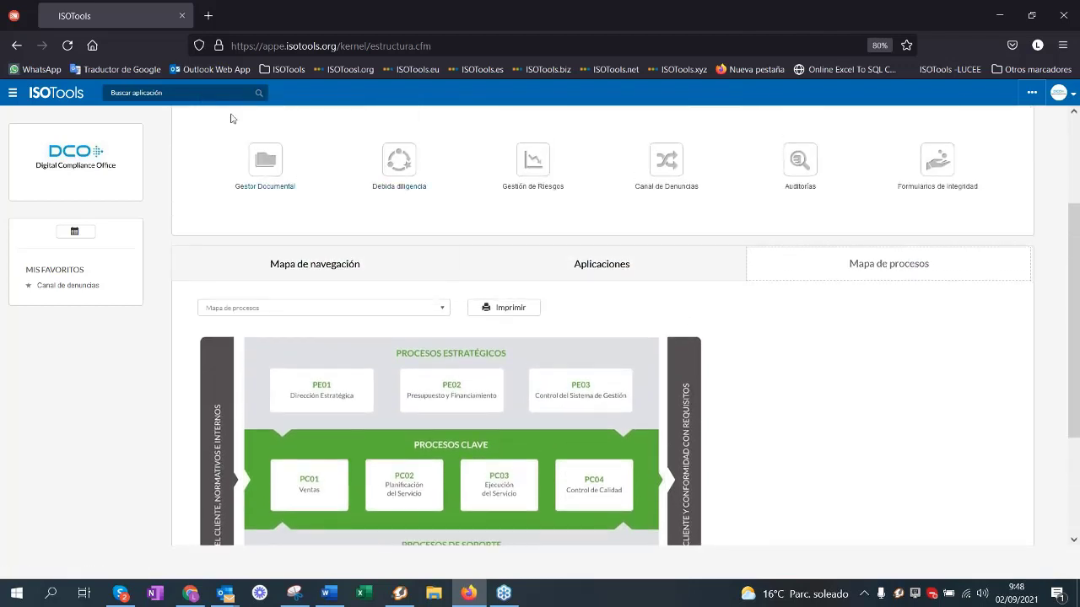
pyautogui.click(202, 94)
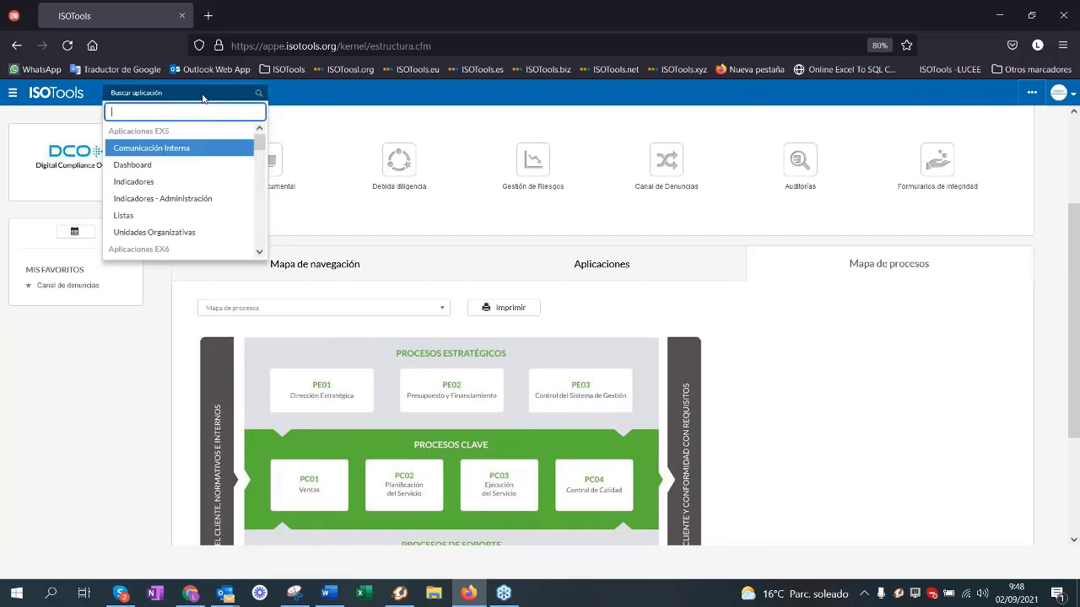
pyautogui.click(336, 395)
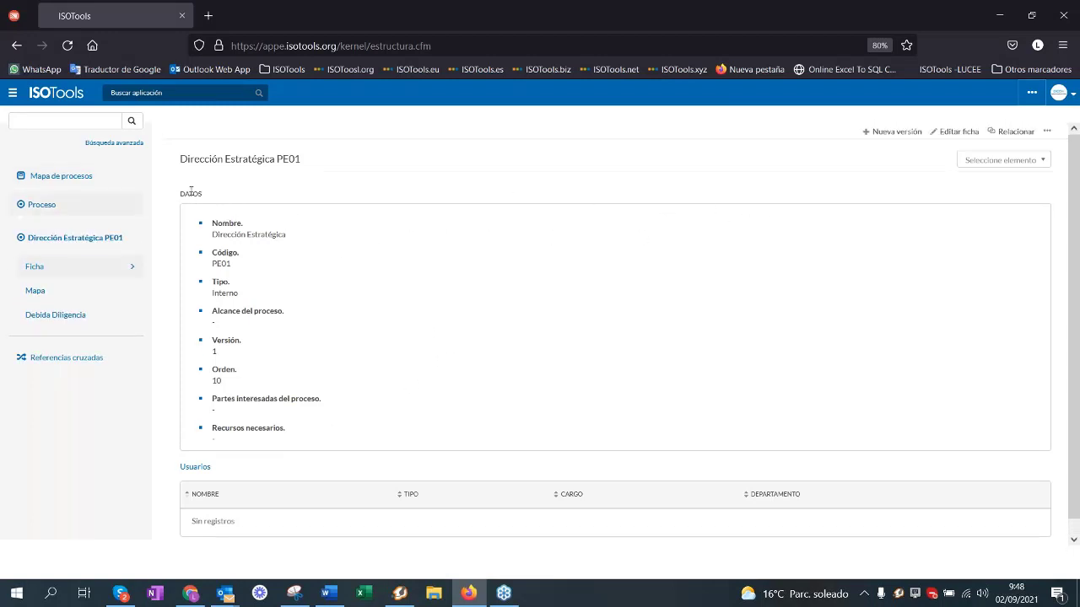
# Step: Return to the process maps and display "Mapa Compliance"
pyautogui.click(74, 178)
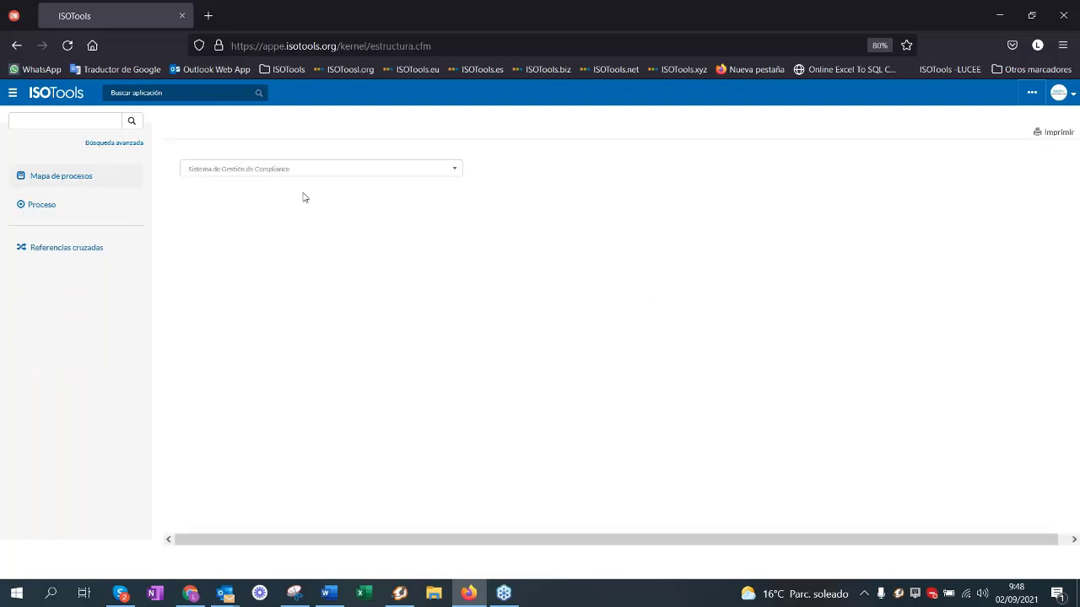
pyautogui.click(286, 171)
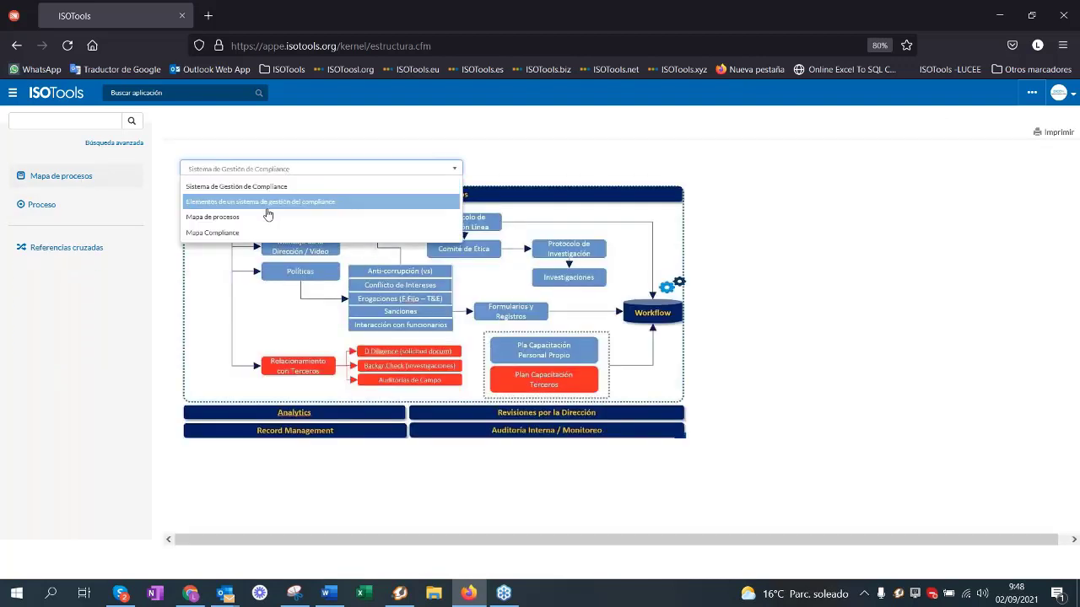
pyautogui.click(264, 234)
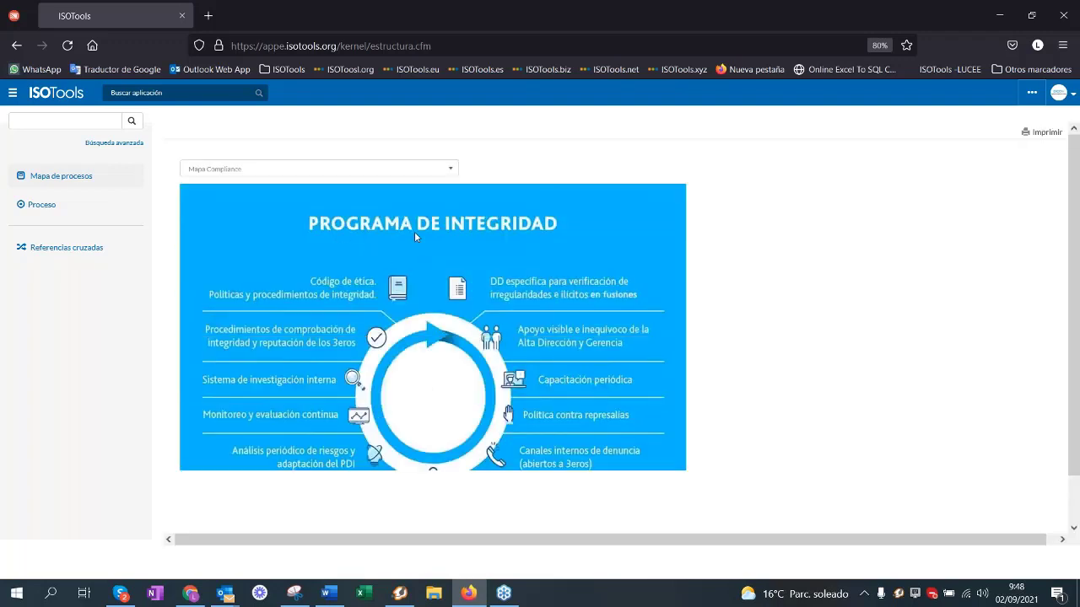
# Step: List all processes and open the Finanzas / Capital Humano record
pyautogui.click(58, 207)
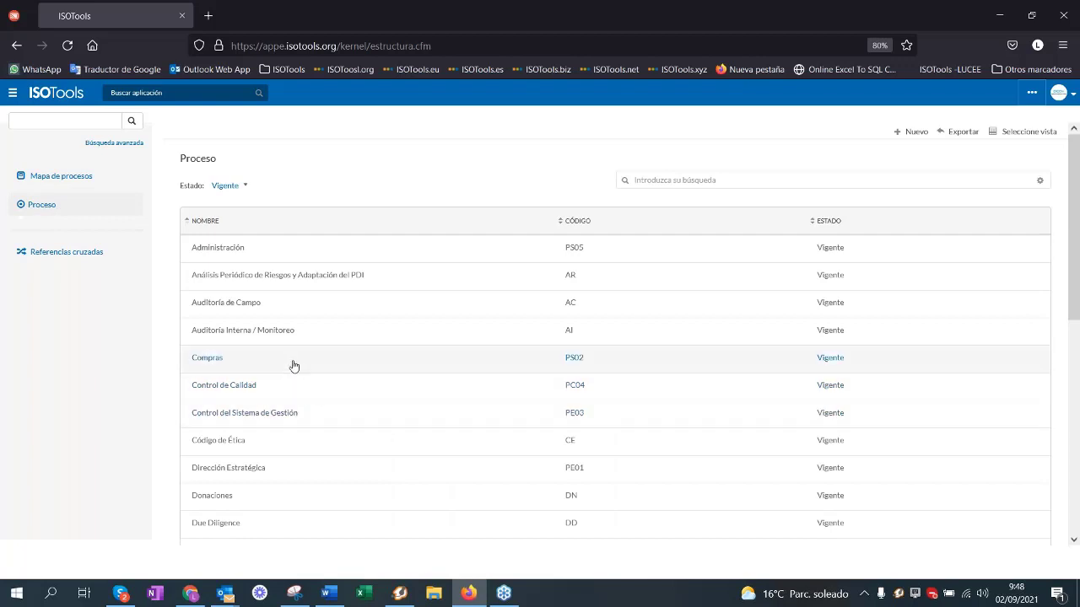
pyautogui.scroll(-2, 307, 413)
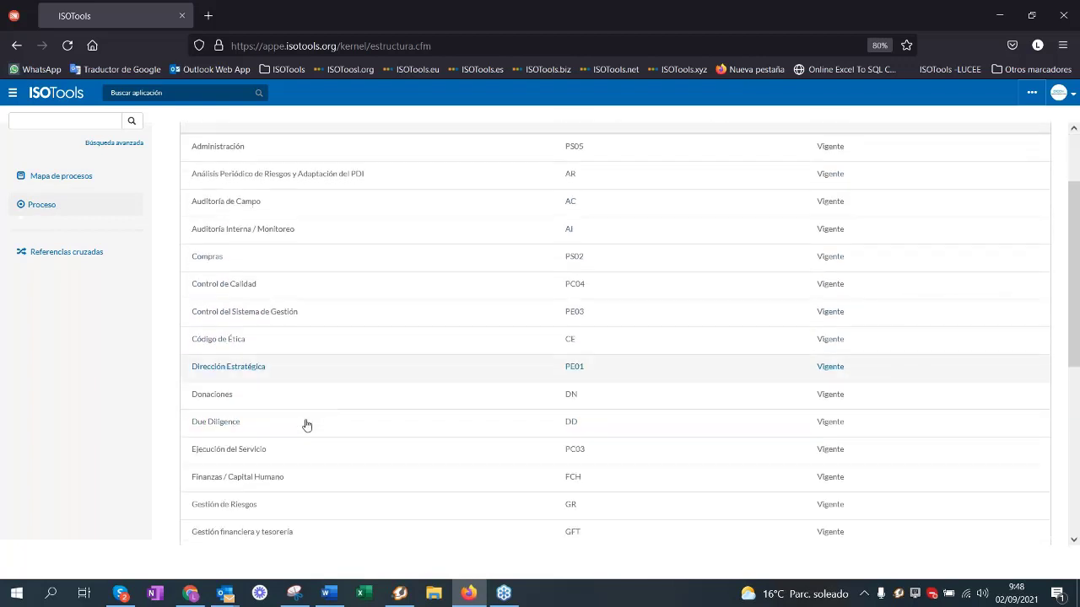
pyautogui.click(287, 478)
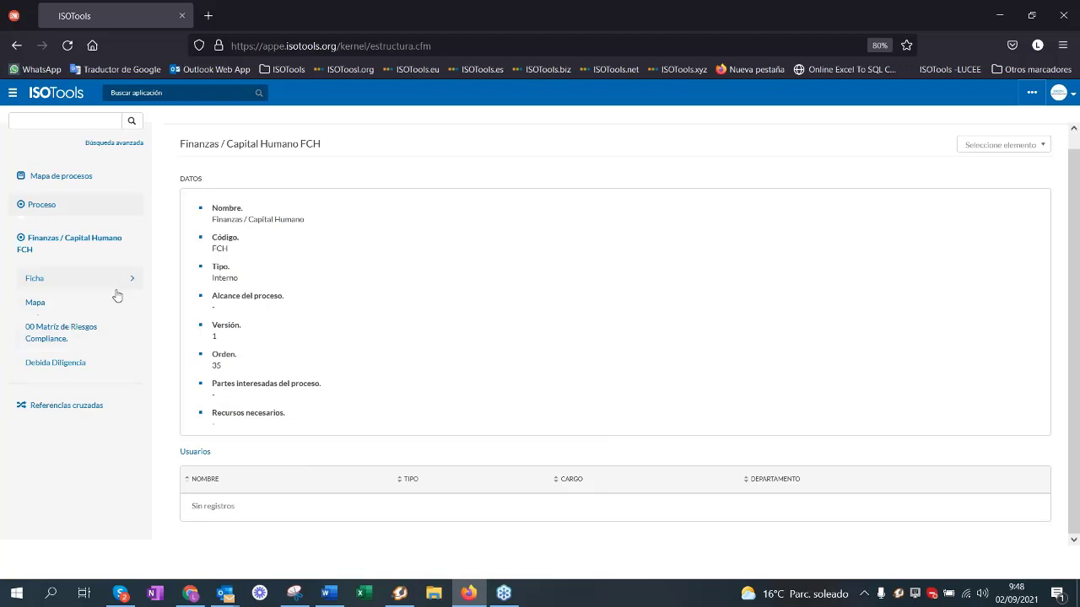
# Step: View the Finanzas / Capital Humano process's "00 Matríz de Riesgos Compliance" and its related Debida Diligencia records
pyautogui.click(83, 337)
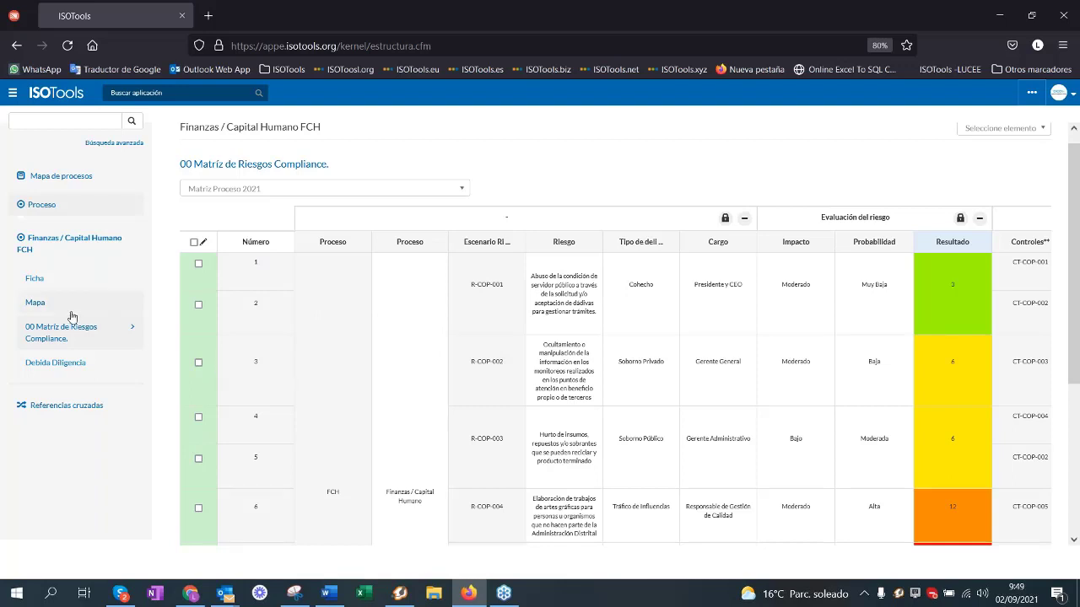
pyautogui.click(65, 362)
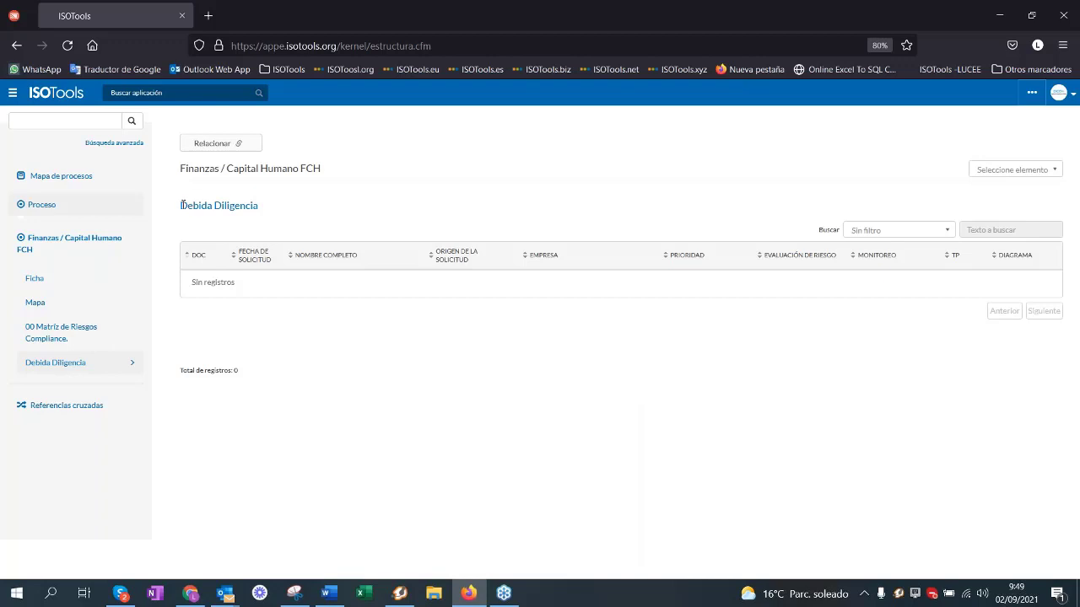
pyautogui.moveTo(181, 205); pyautogui.dragTo(260, 210)
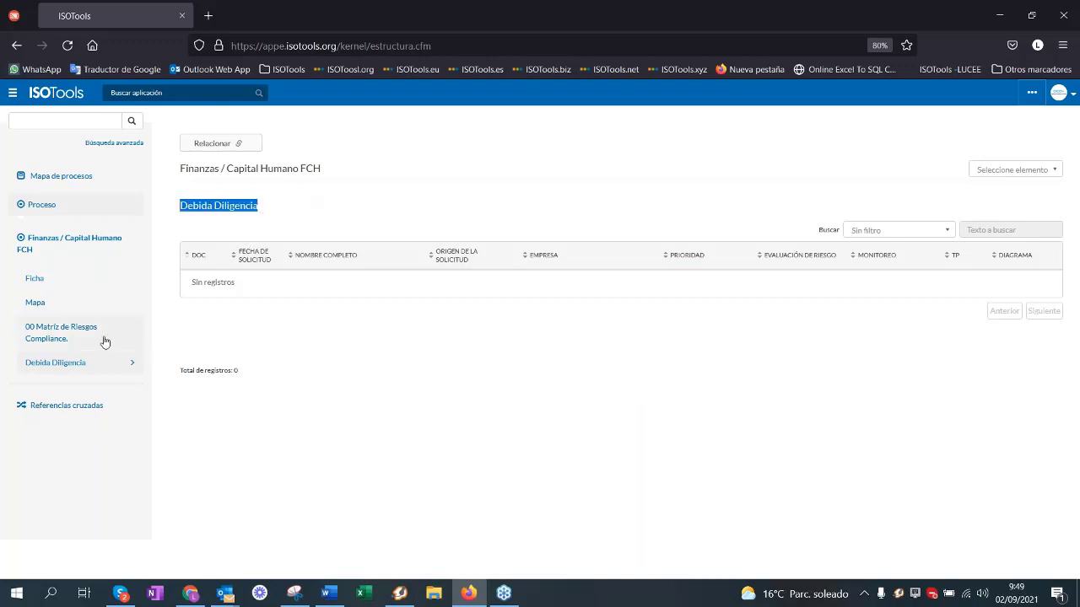
# Step: Go to the Debida diligencia application from the home page and view the workflow diagram of the first request
pyautogui.click(48, 96)
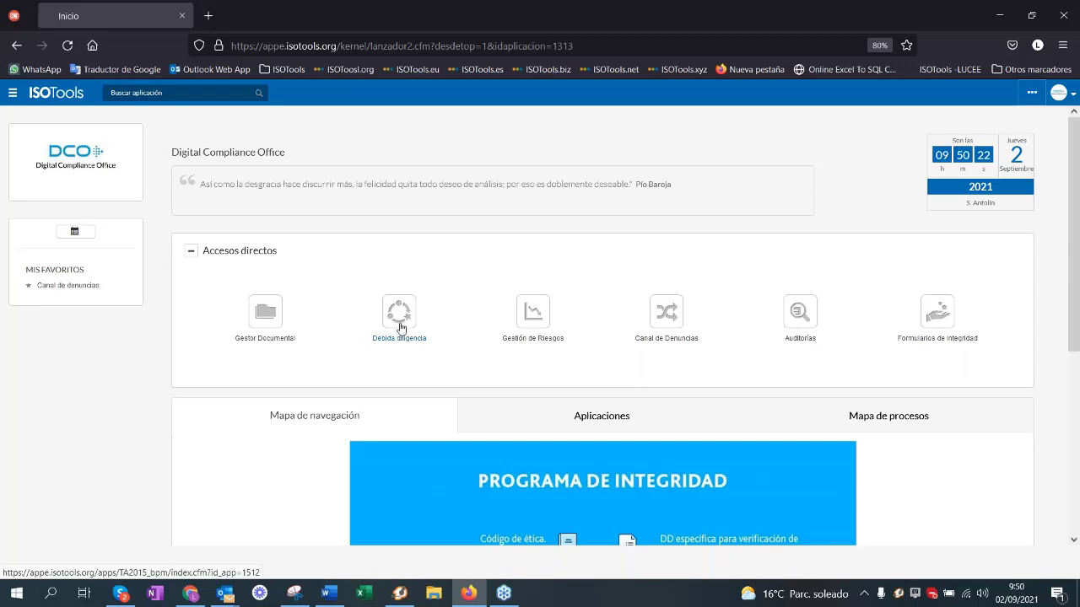
pyautogui.click(400, 323)
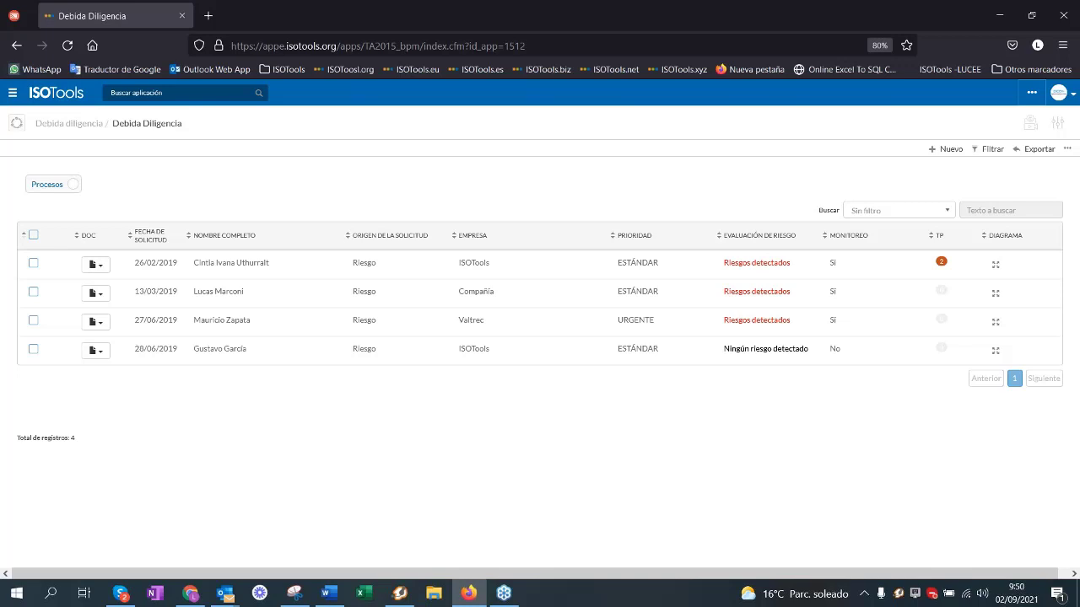
pyautogui.click(995, 264)
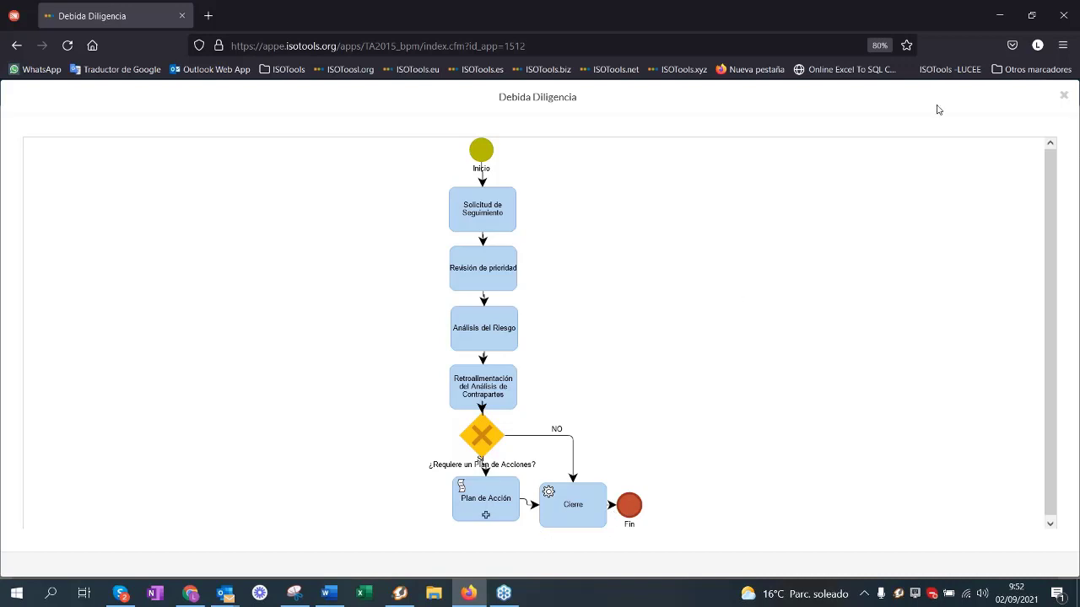
pyautogui.click(1064, 98)
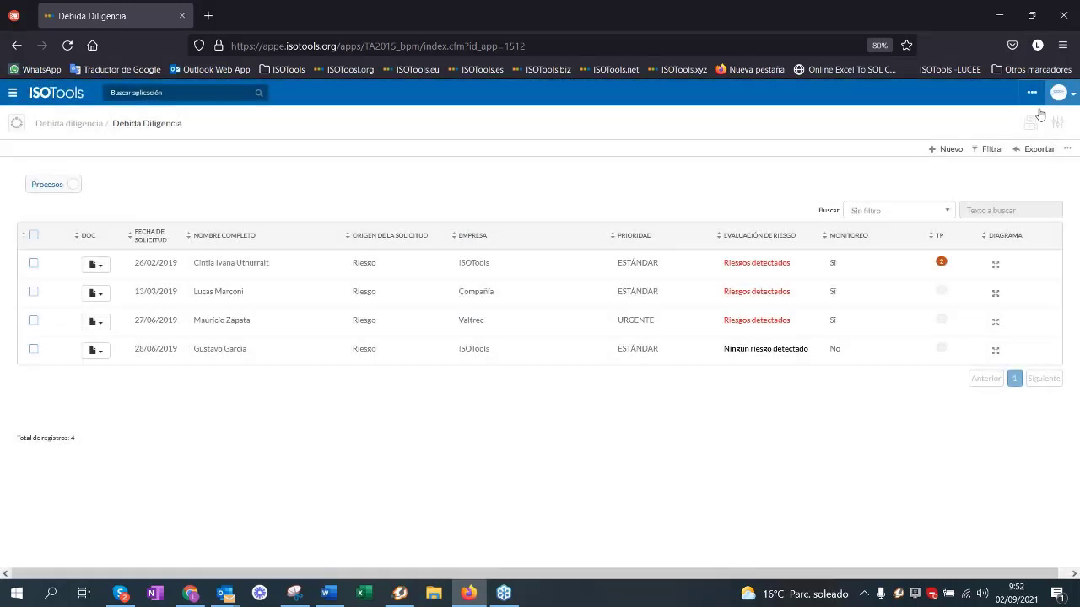
# Step: Open the due diligence request dated 26/02/2019 and check the status details of its Solicitud de Seguimiento stage
pyautogui.click(204, 265)
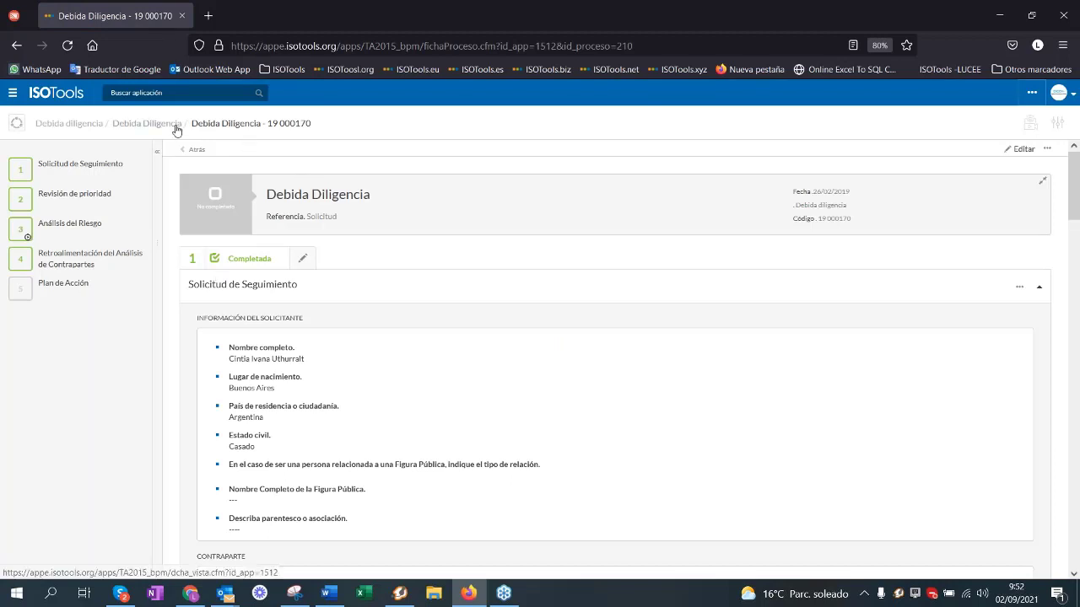
pyautogui.moveTo(104, 164)
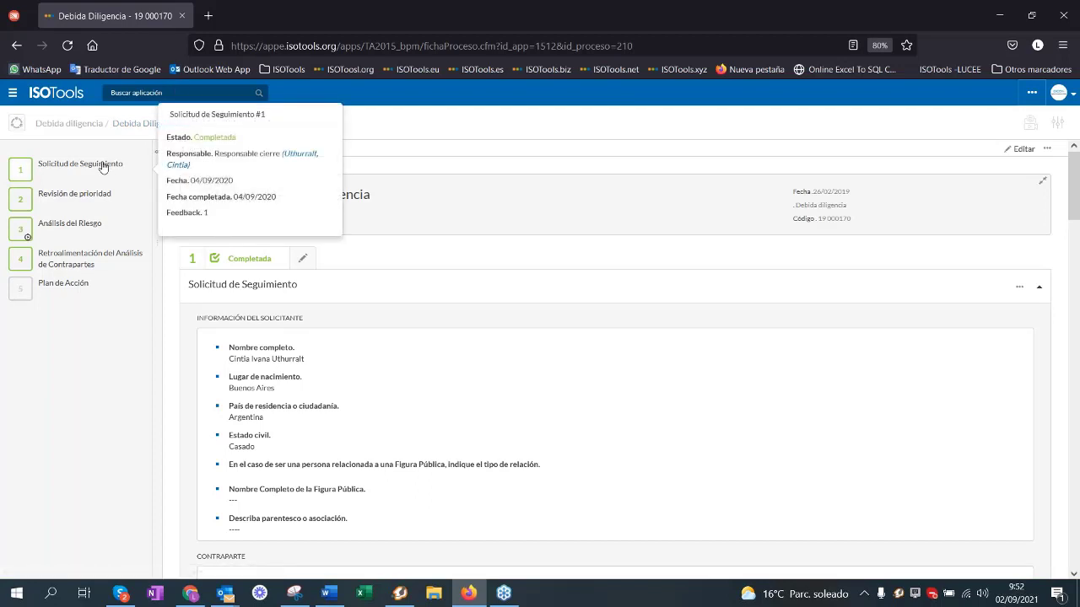
pyautogui.scroll(-1, 103, 166)
pyautogui.scroll(-1, 103, 166)
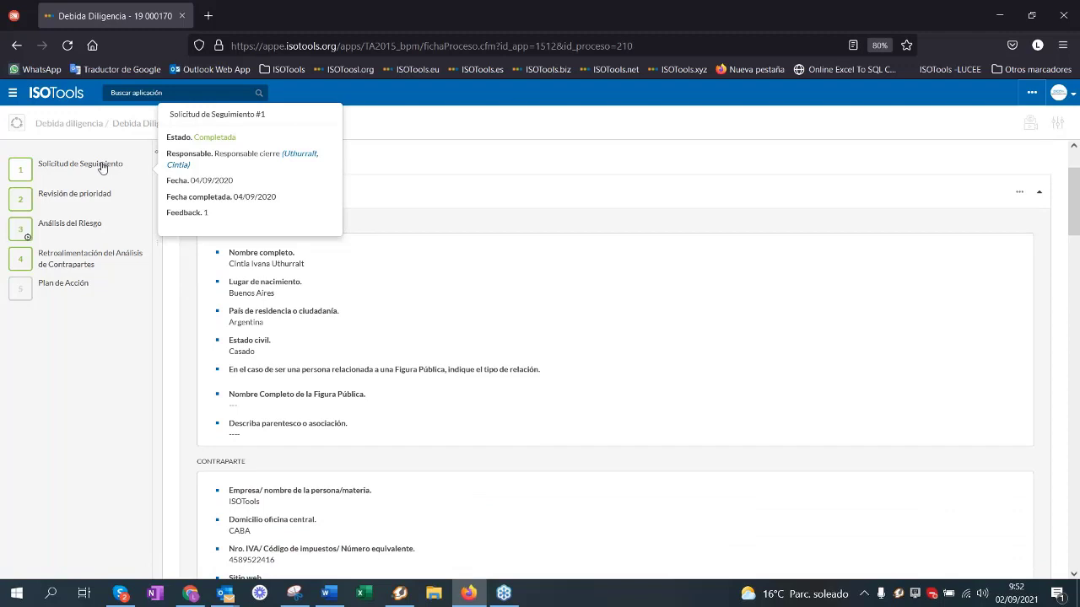
pyautogui.moveTo(102, 198)
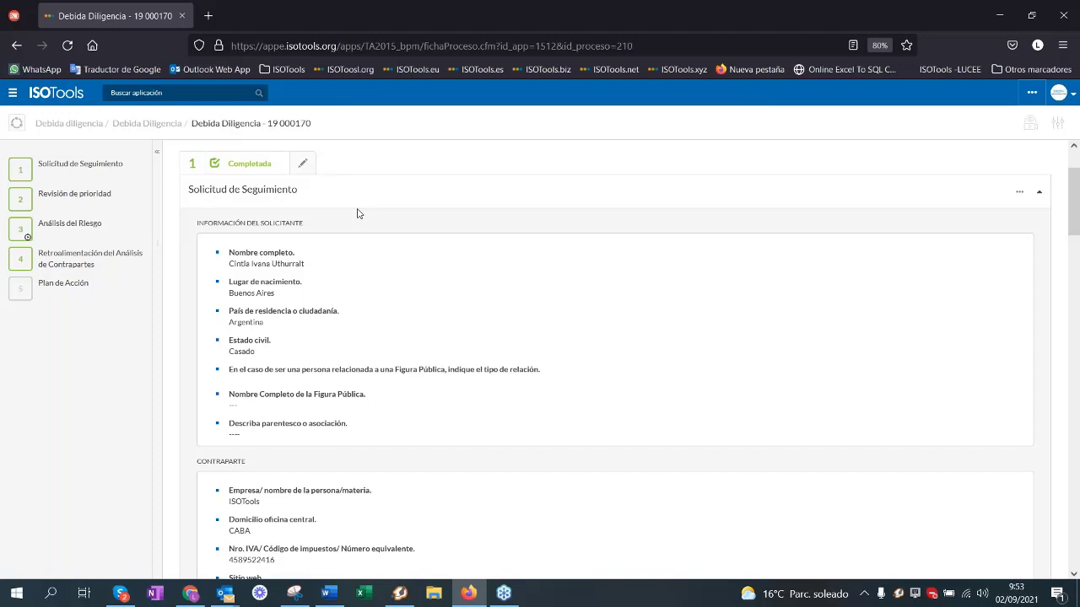
# Step: Review the applicant information and the counterparty's company details in the Solicitud de Seguimiento form
pyautogui.moveTo(196, 223); pyautogui.dragTo(320, 226)
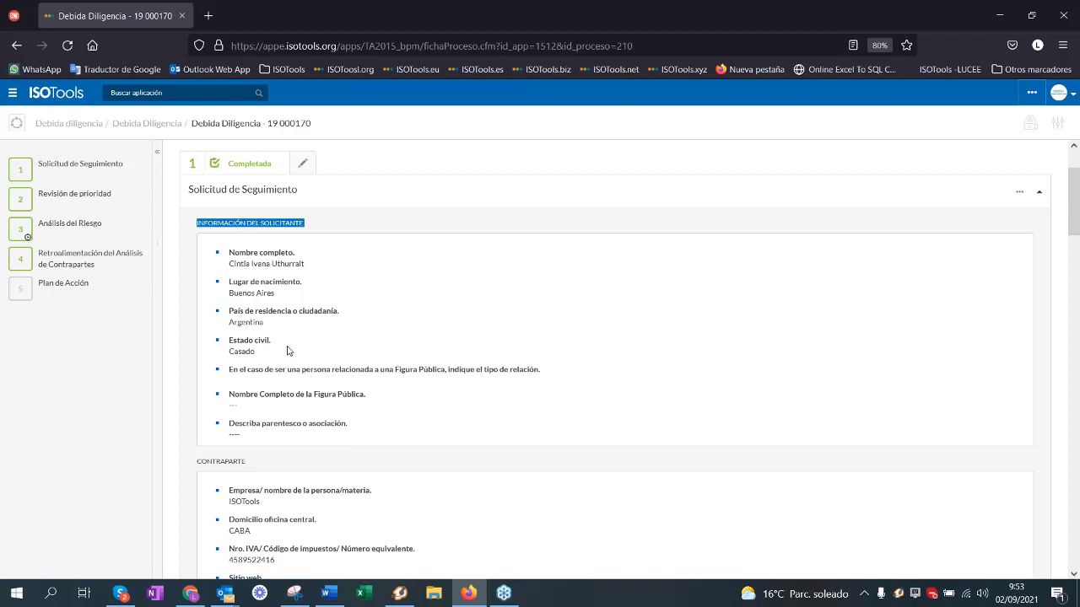
pyautogui.scroll(-2, 293, 358)
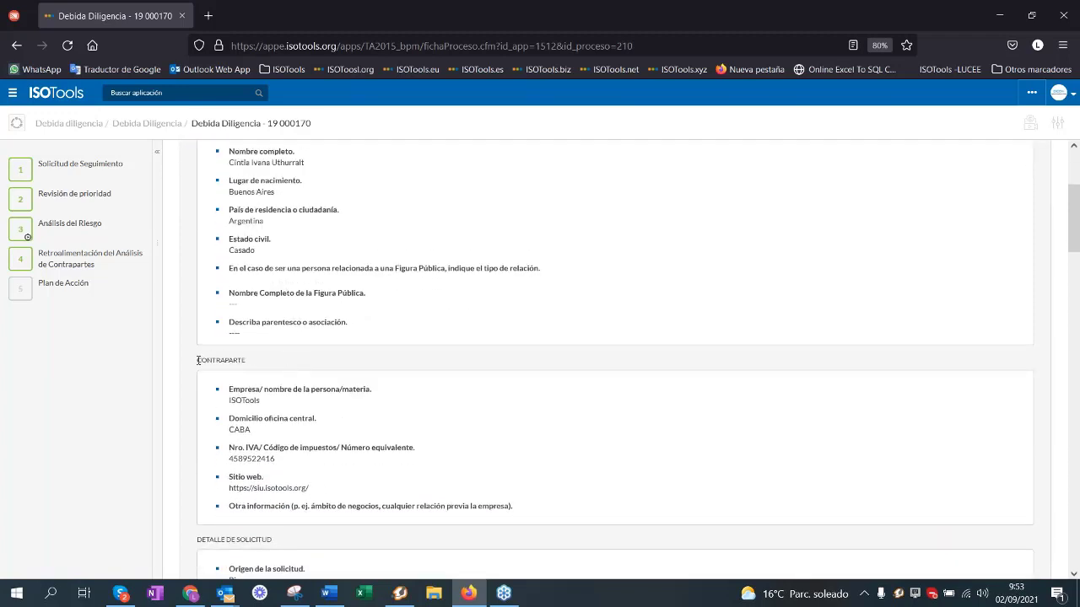
pyautogui.keyDown('shift'); pyautogui.click(265, 361); pyautogui.keyUp('shift')
pyautogui.click(297, 362)
pyautogui.scroll(-1, 297, 363)
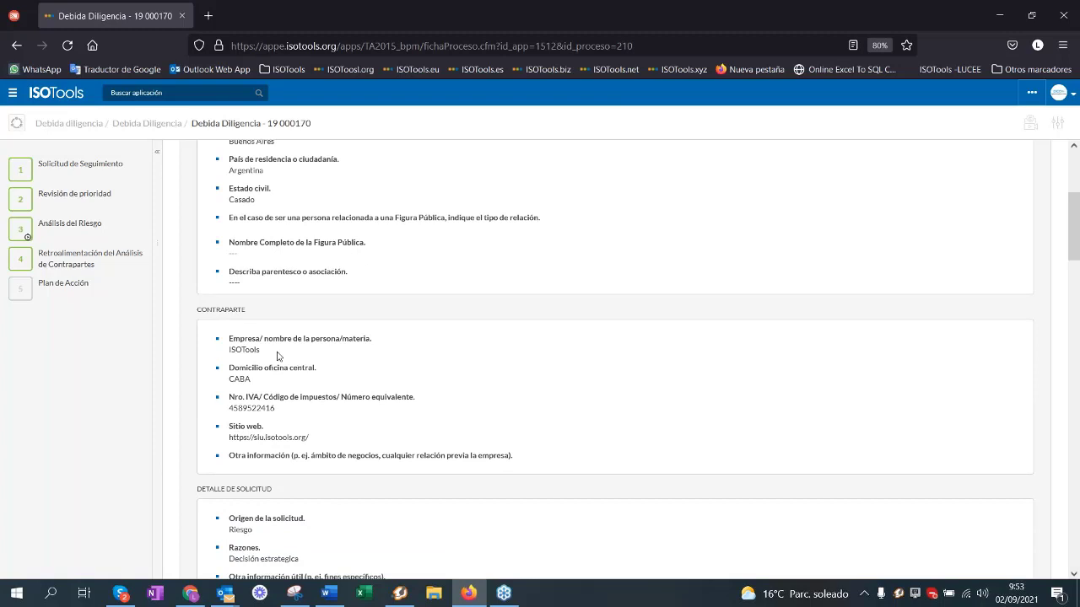
pyautogui.moveTo(228, 339); pyautogui.dragTo(384, 351)
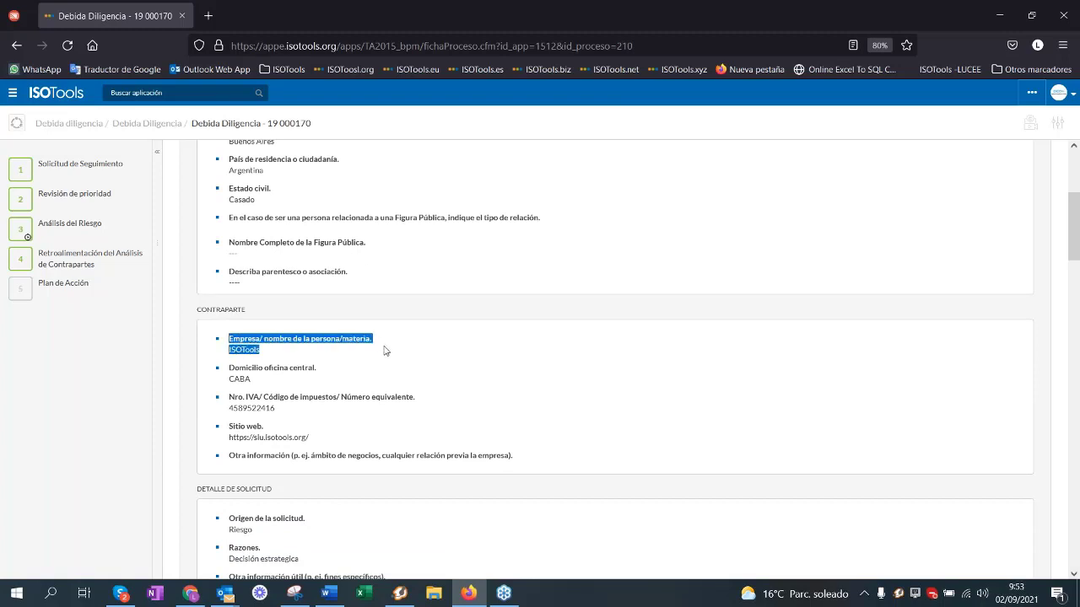
# Step: Review the counterparty, request detail and documentation sections of the Solicitud de Seguimiento stage
pyautogui.scroll(-2, 371, 363)
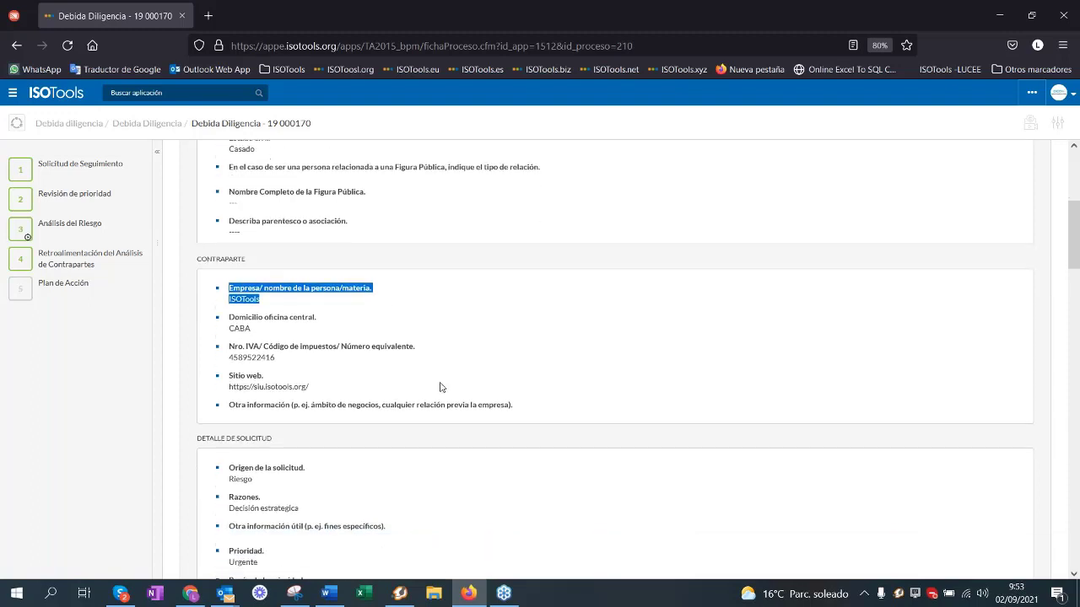
pyautogui.scroll(-1, 442, 399)
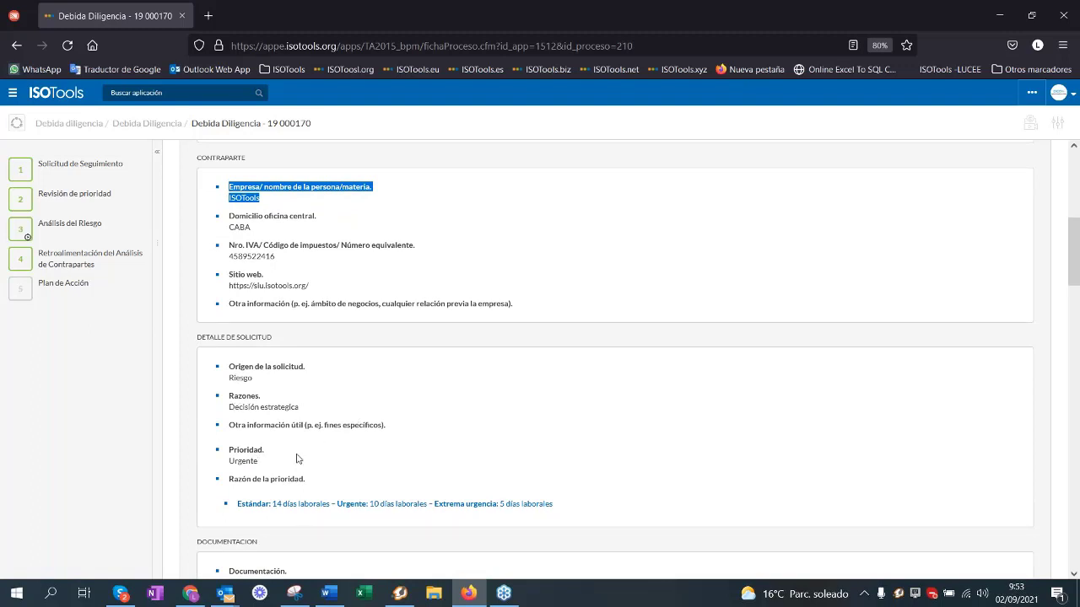
pyautogui.scroll(-2, 297, 459)
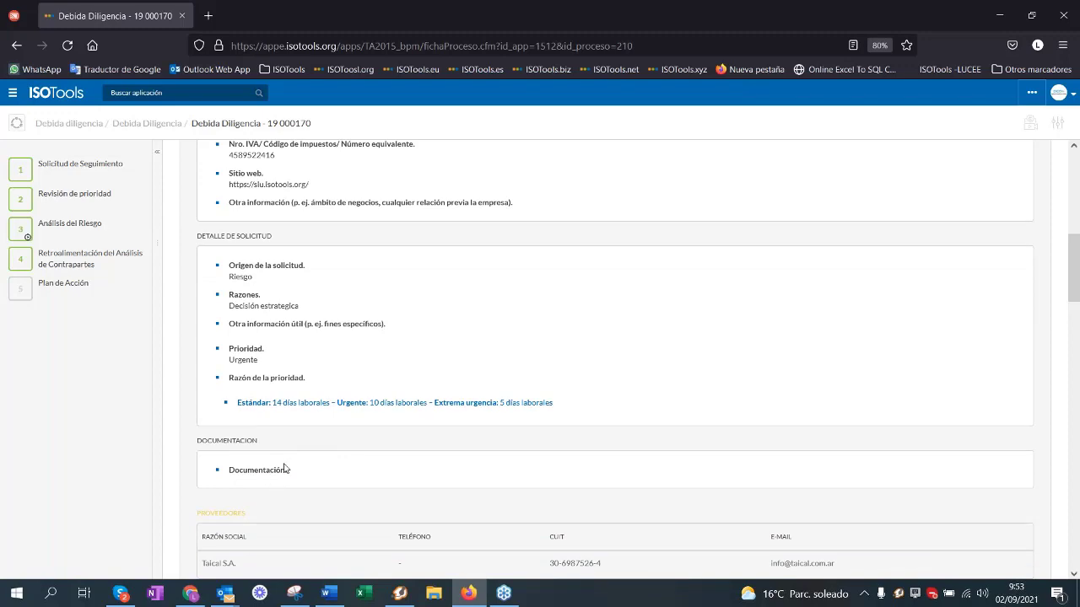
# Step: Open the Solicitud de Seguimiento stage for editing and expand its Documentación section
pyautogui.scroll(3, 284, 468)
pyautogui.scroll(7, 285, 468)
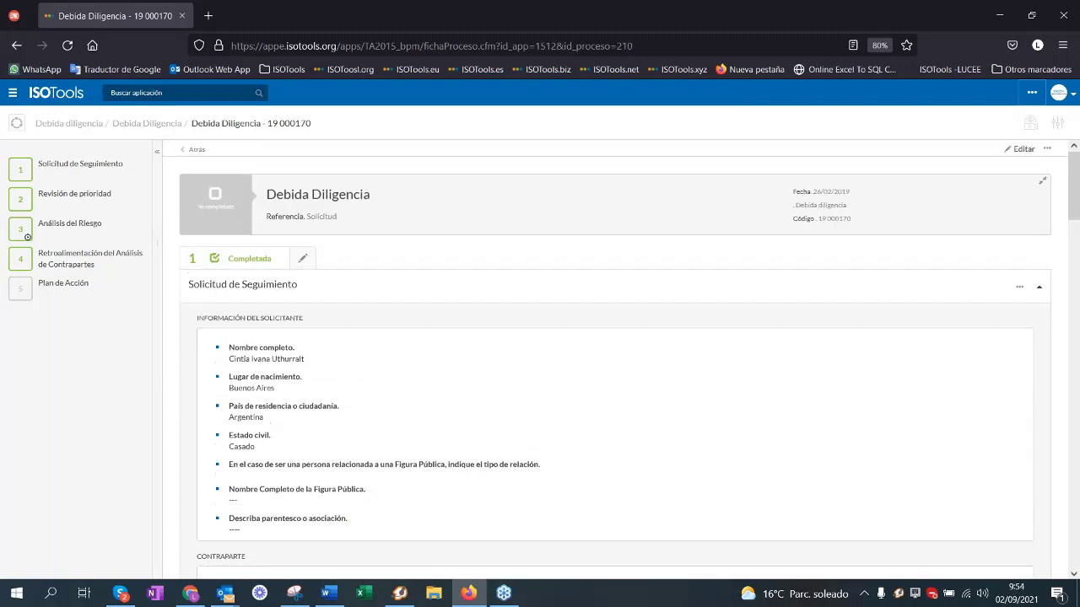
pyautogui.click(304, 260)
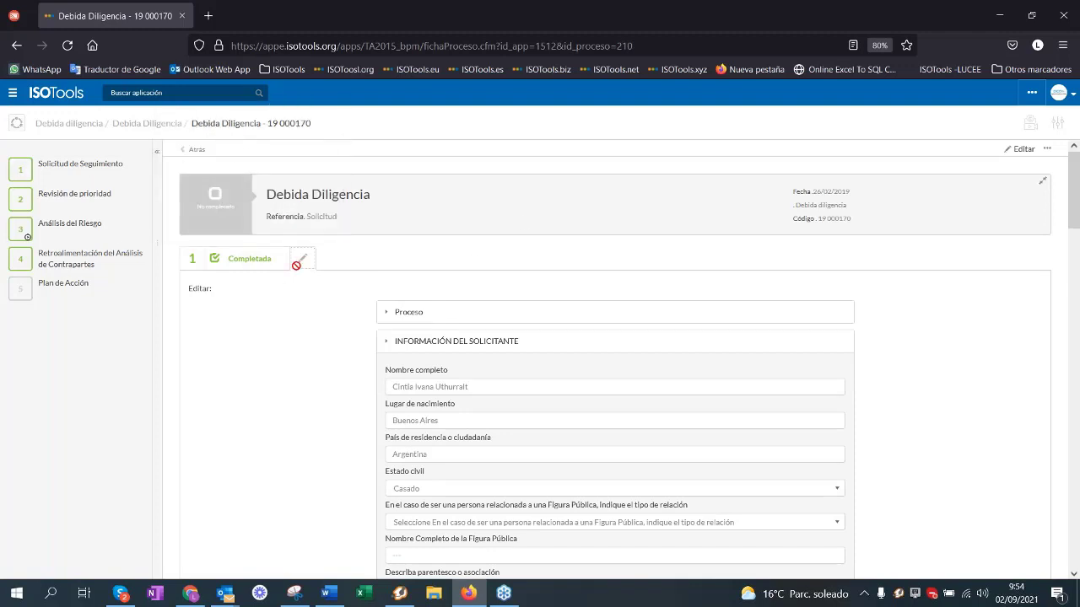
pyautogui.scroll(-3, 530, 371)
pyautogui.scroll(-2, 439, 447)
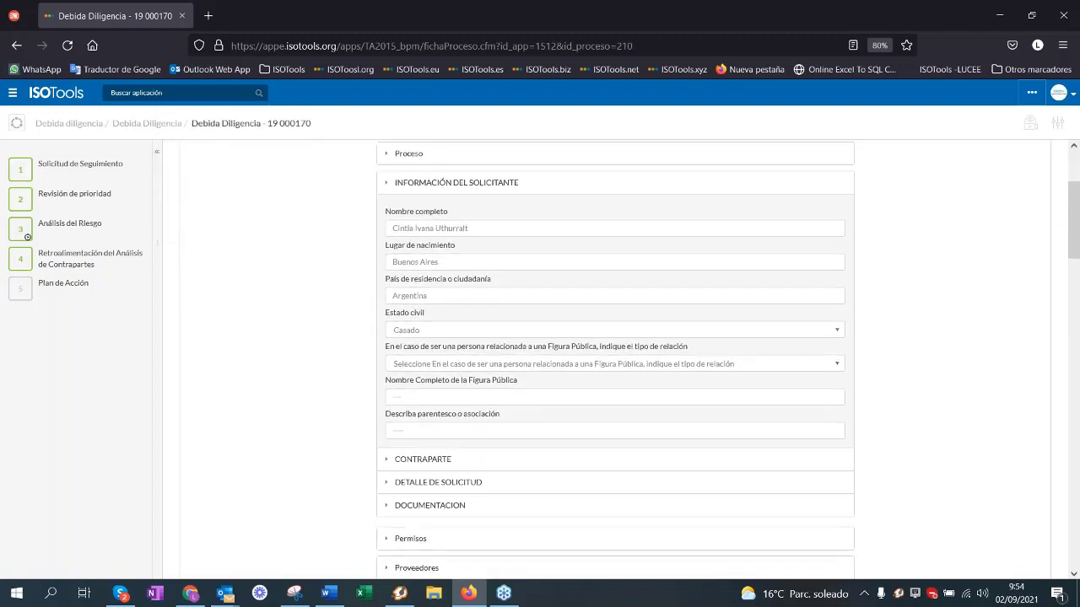
pyautogui.click(441, 463)
pyautogui.scroll(-4, 600, 395)
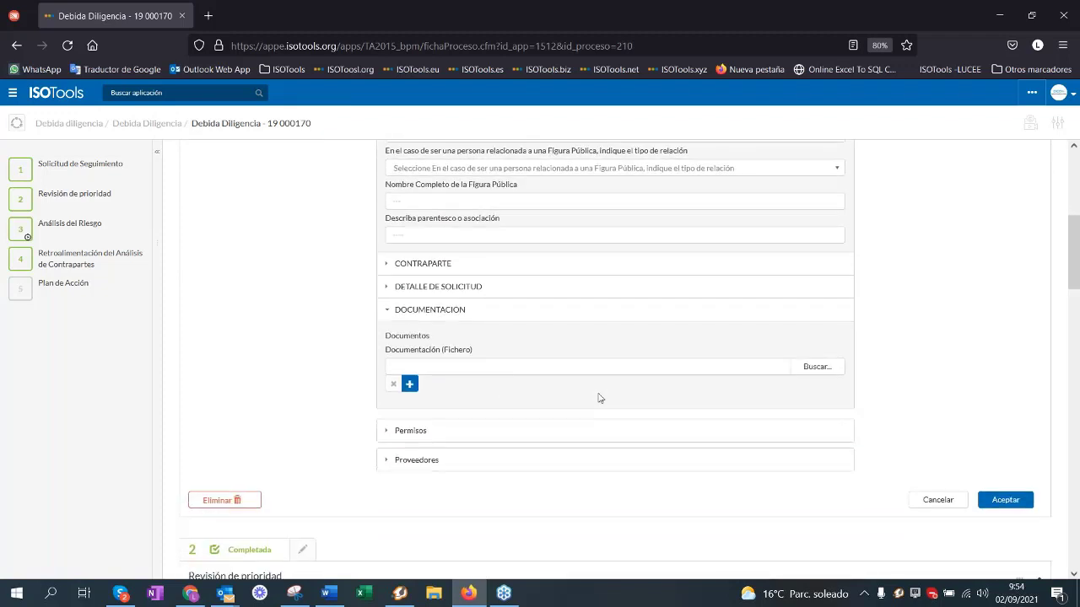
# Step: Attach DOC Prueba ISOTools.pdf from the Escritorio folder as the stage's documentation file
pyautogui.click(816, 367)
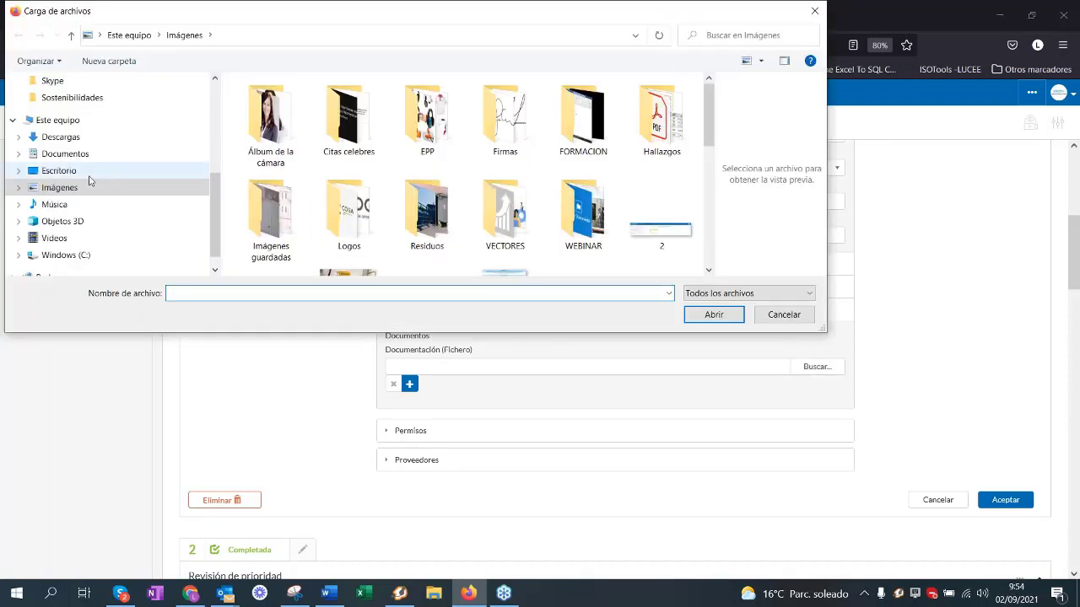
pyautogui.click(89, 177)
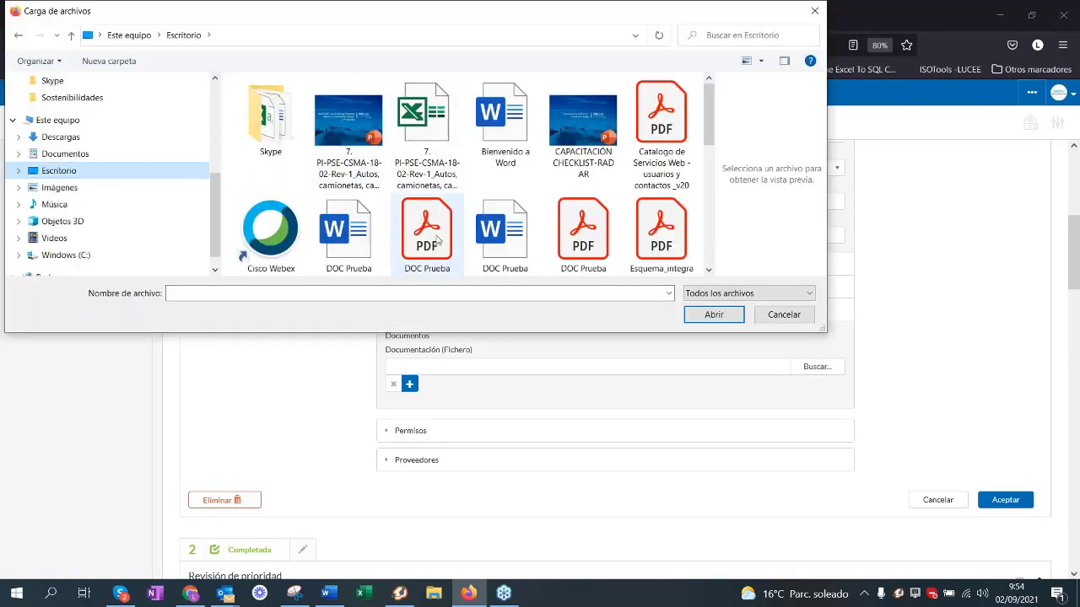
pyautogui.click(430, 235)
pyautogui.click(723, 318)
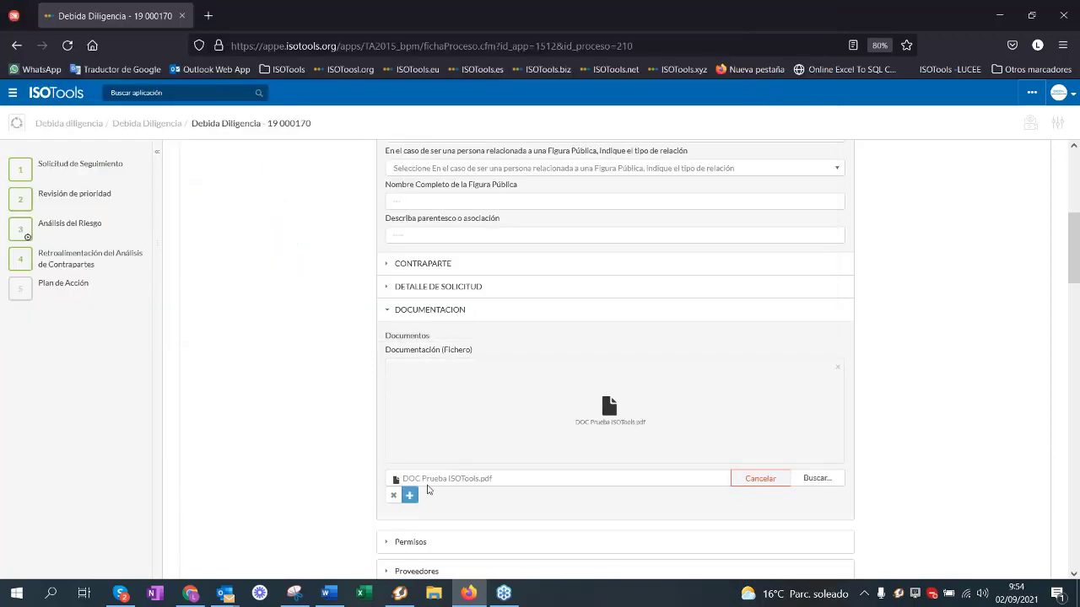
# Step: Add the Bienvenido a Word document as a second documentation file and save the Solicitud de Seguimiento stage
pyautogui.click(820, 523)
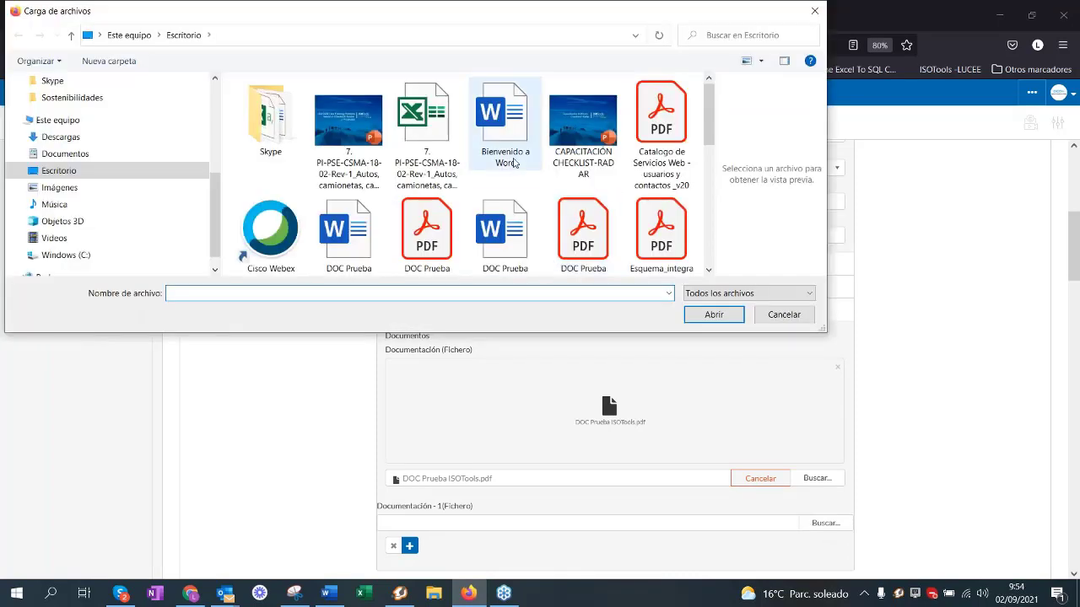
pyautogui.click(514, 163)
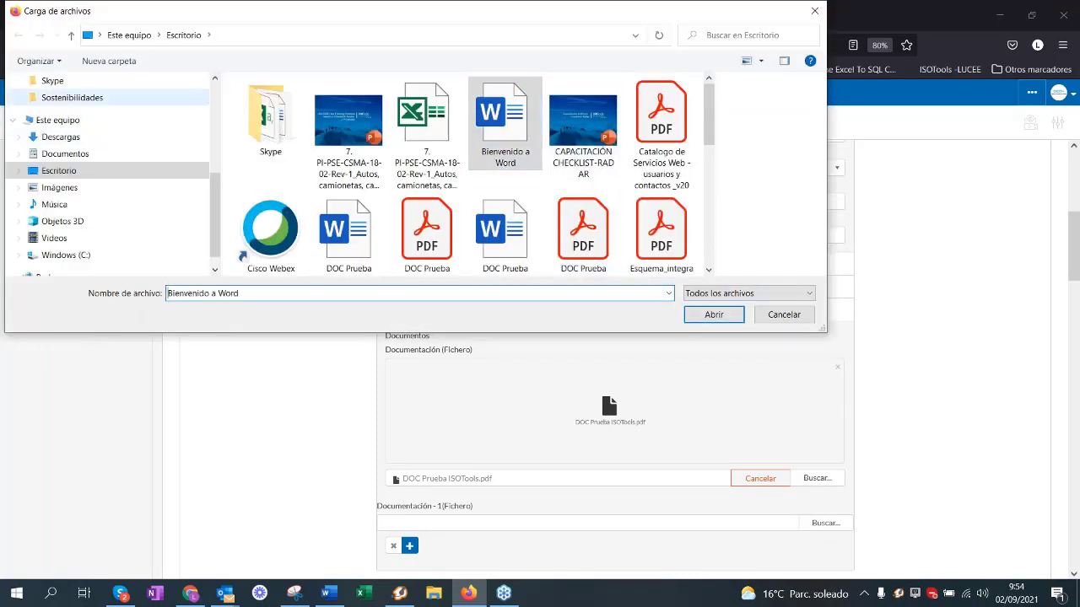
pyautogui.click(714, 314)
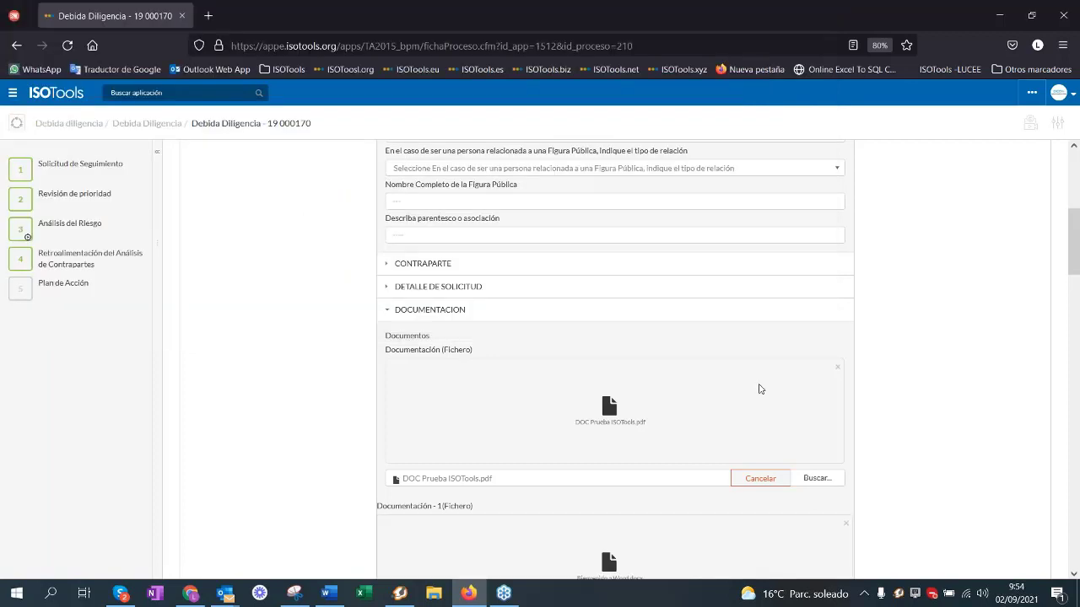
pyautogui.scroll(-3, 760, 389)
pyautogui.click(995, 520)
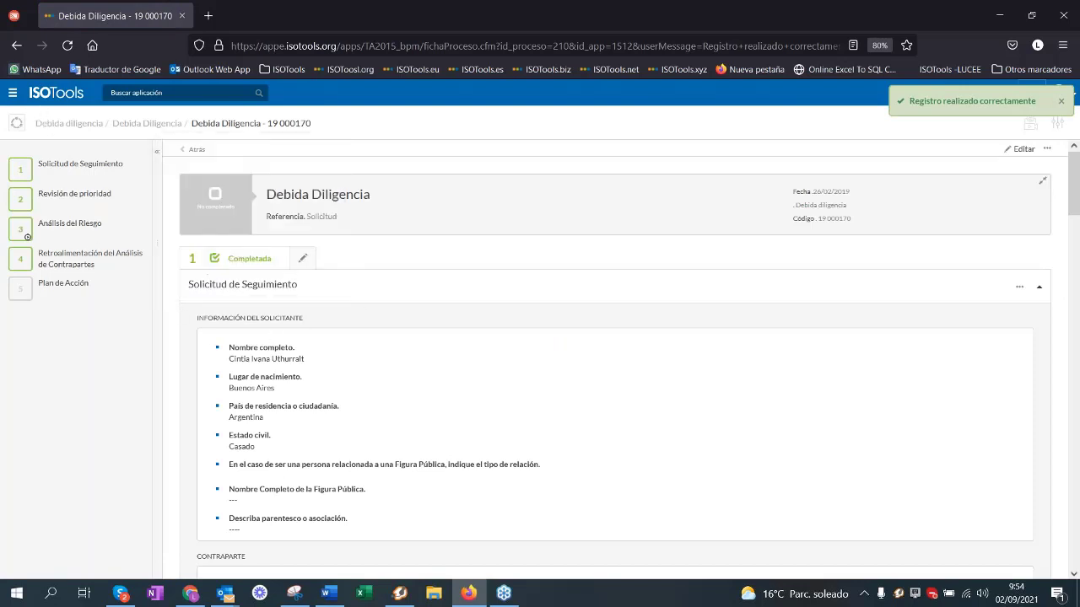
# Step: Check the status details of the Plan de Acción, Retroalimentación del Análisis de Contrapartes and Revisión de prioridad stages
pyautogui.moveTo(64, 184)
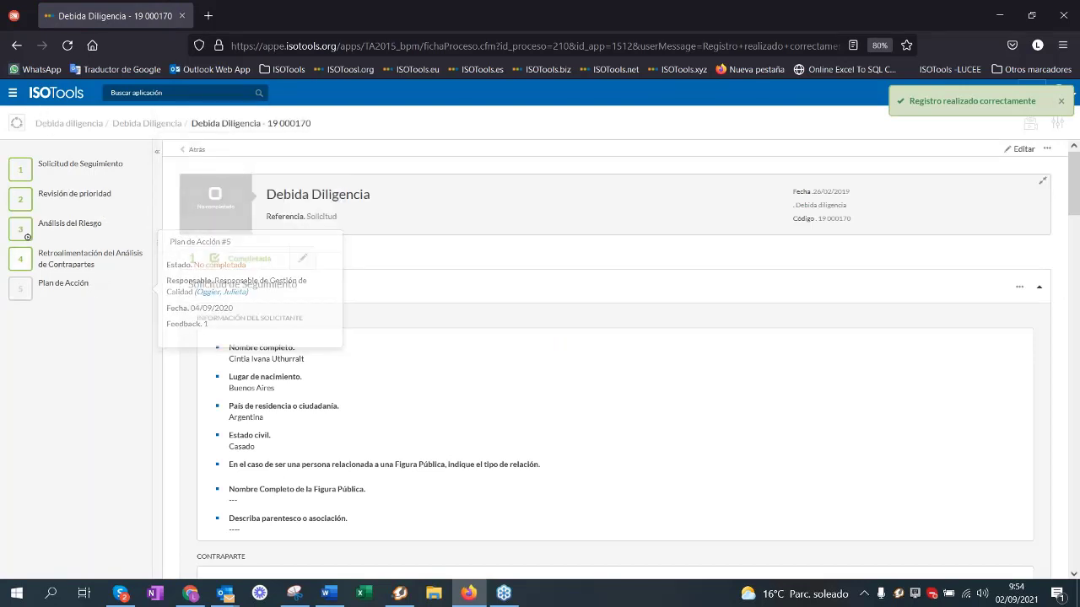
pyautogui.moveTo(63, 283)
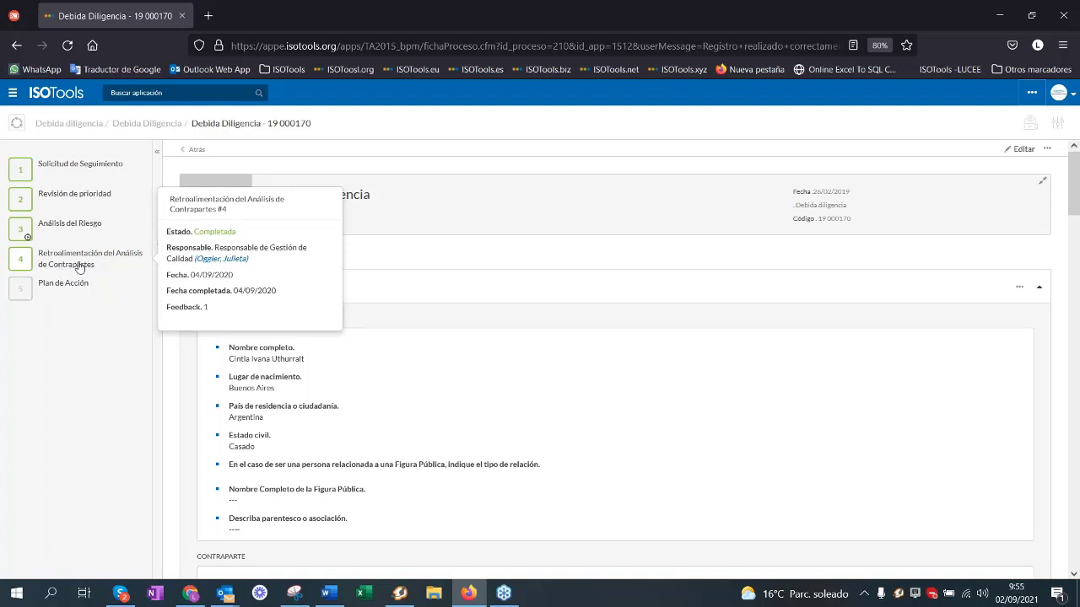
pyautogui.moveTo(85, 227)
pyautogui.click(85, 193)
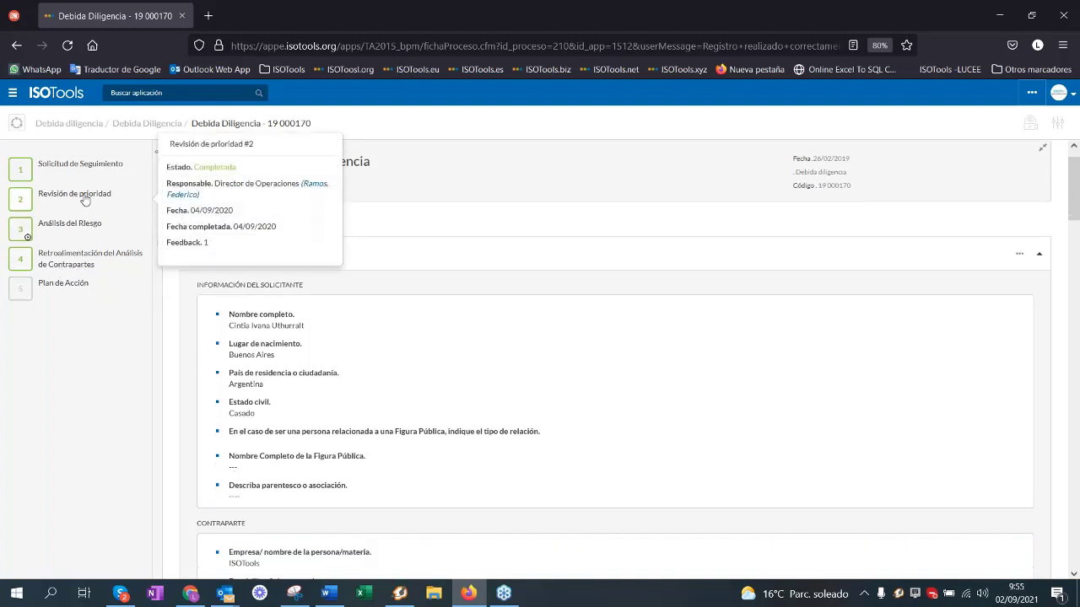
# Step: Go to the Análisis del Riesgo stage and review its general risk evaluation, detected risk factors and tasks
pyautogui.click(82, 228)
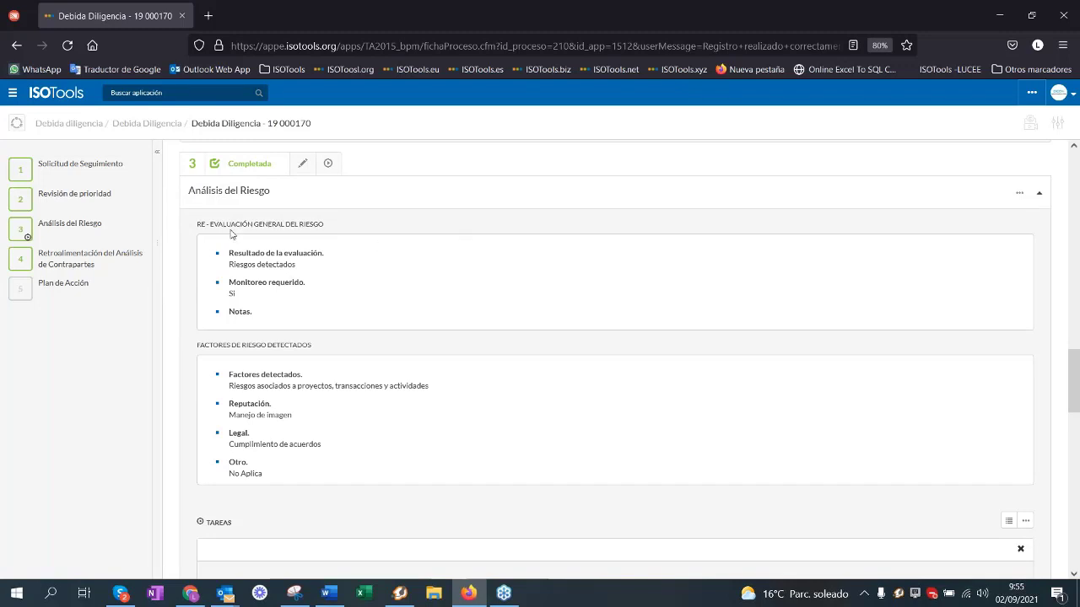
pyautogui.moveTo(195, 225); pyautogui.dragTo(336, 240)
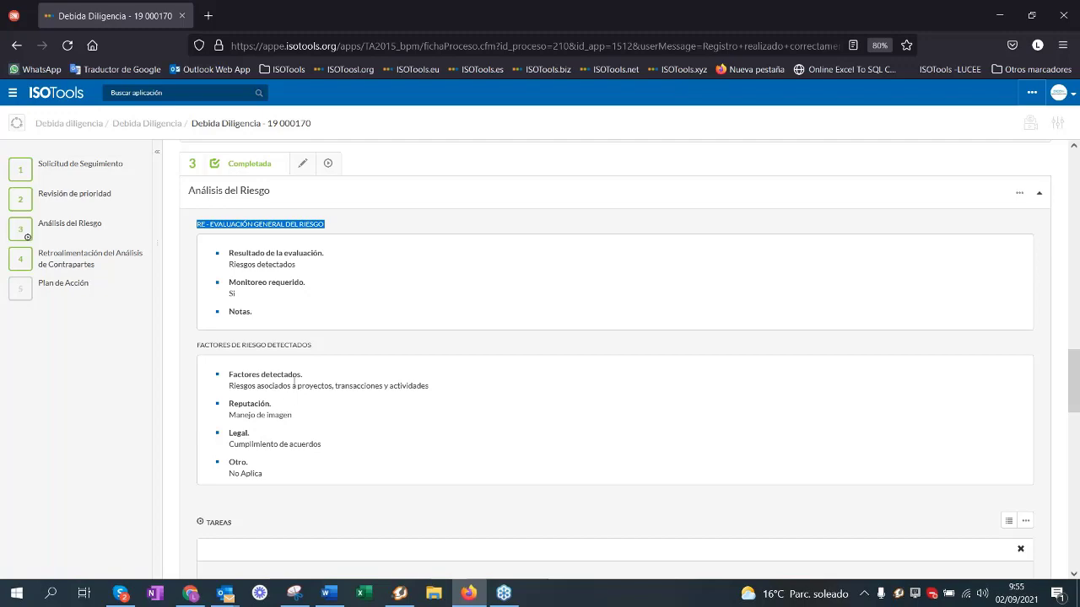
pyautogui.scroll(-5, 294, 368)
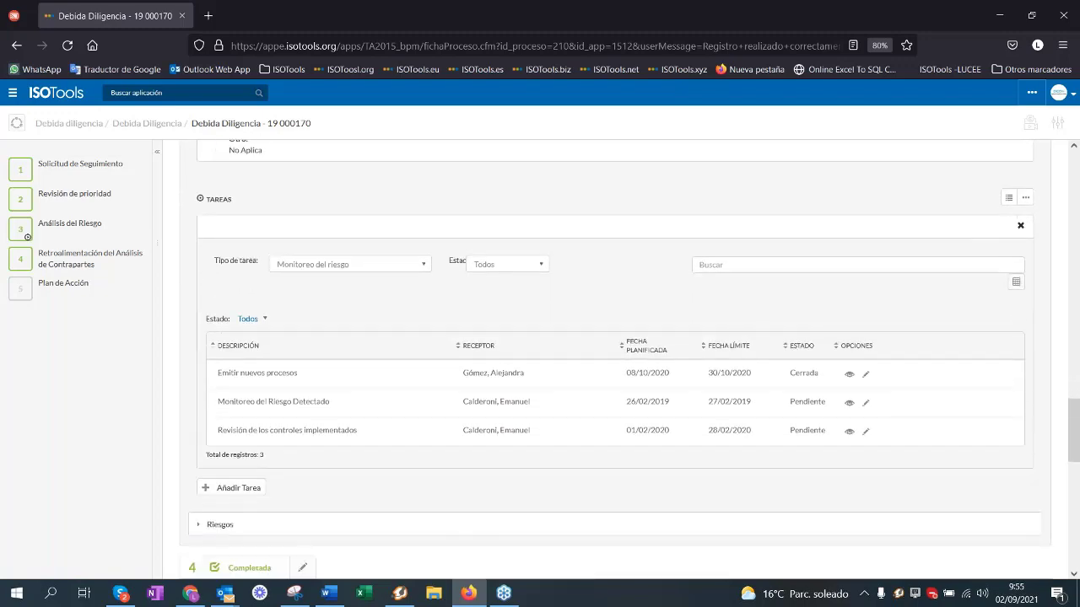
# Step: Expand the Riesgos section of the Análisis del Riesgo stage and read the description of risk R-COP-007
pyautogui.click(217, 495)
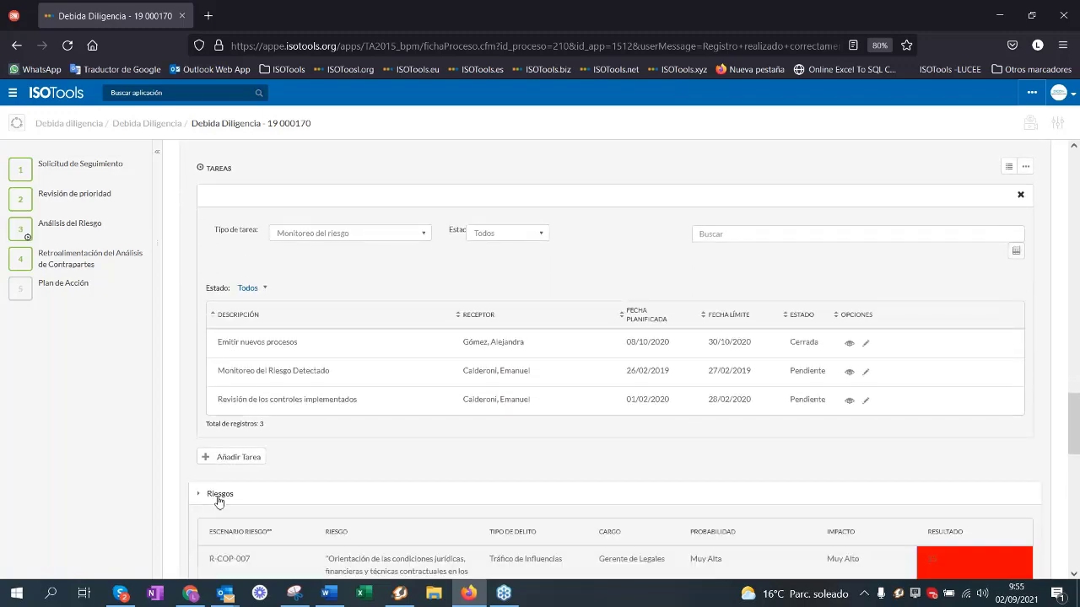
pyautogui.scroll(-3, 414, 422)
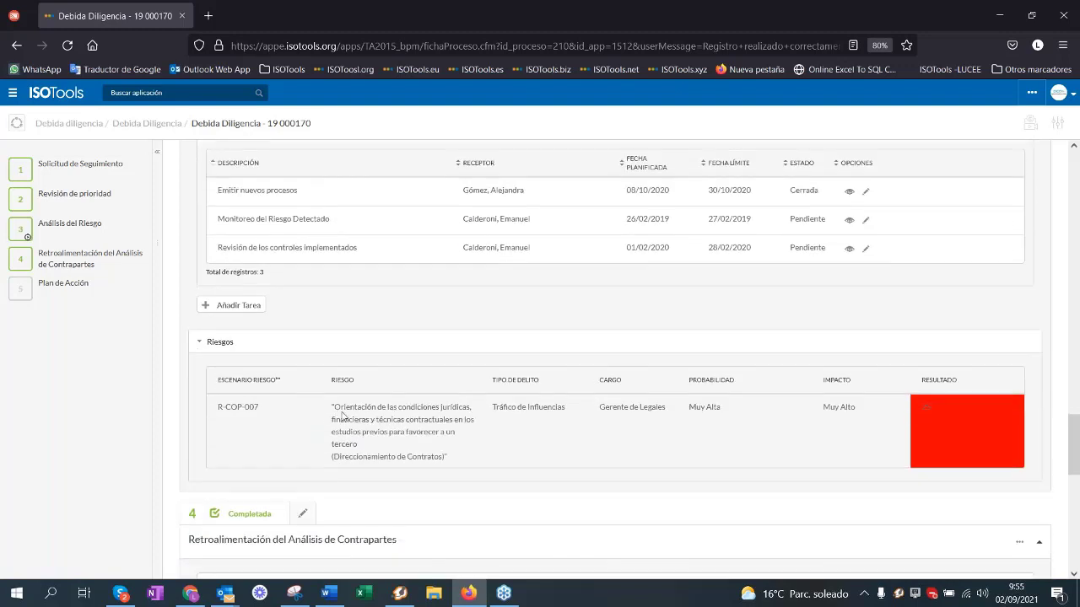
pyautogui.moveTo(341, 407); pyautogui.dragTo(369, 419)
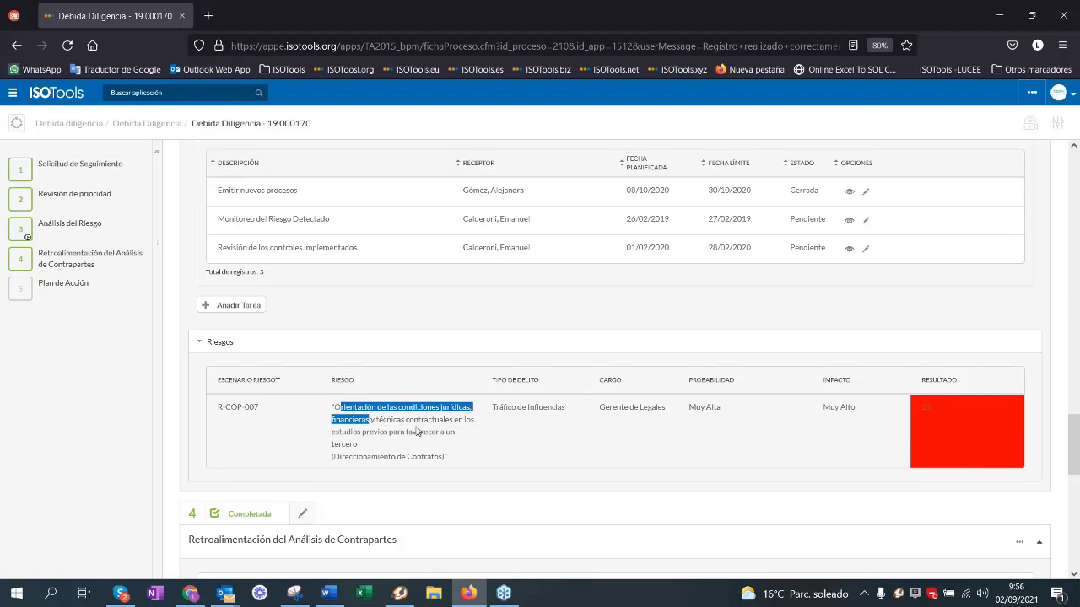
pyautogui.click(387, 417)
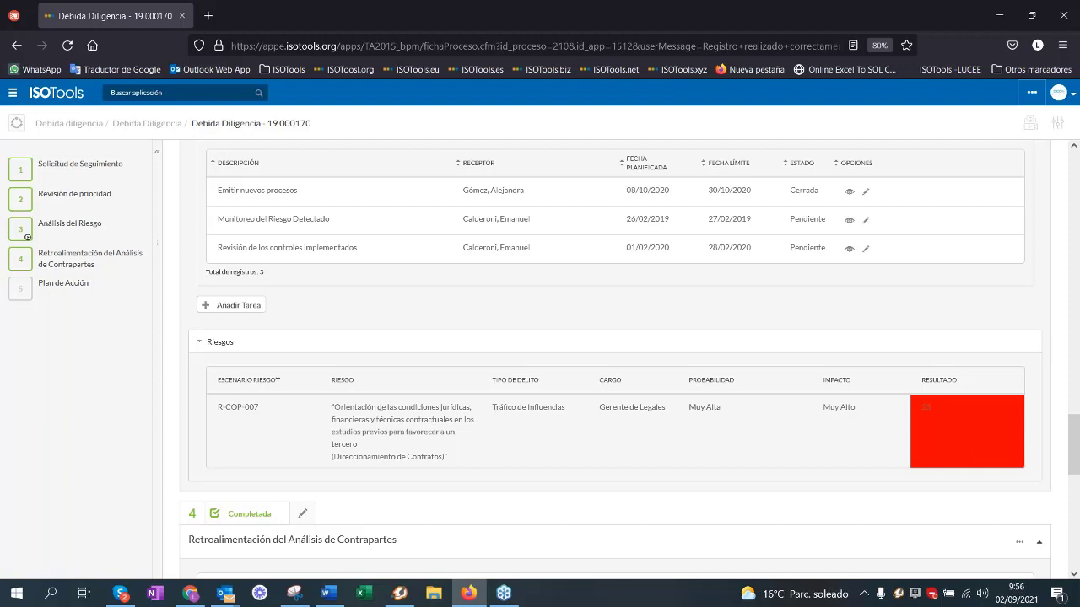
# Step: View the Análisis del Riesgo stage's task list and the options of its Tipo de tarea filter
pyautogui.scroll(1, 400, 408)
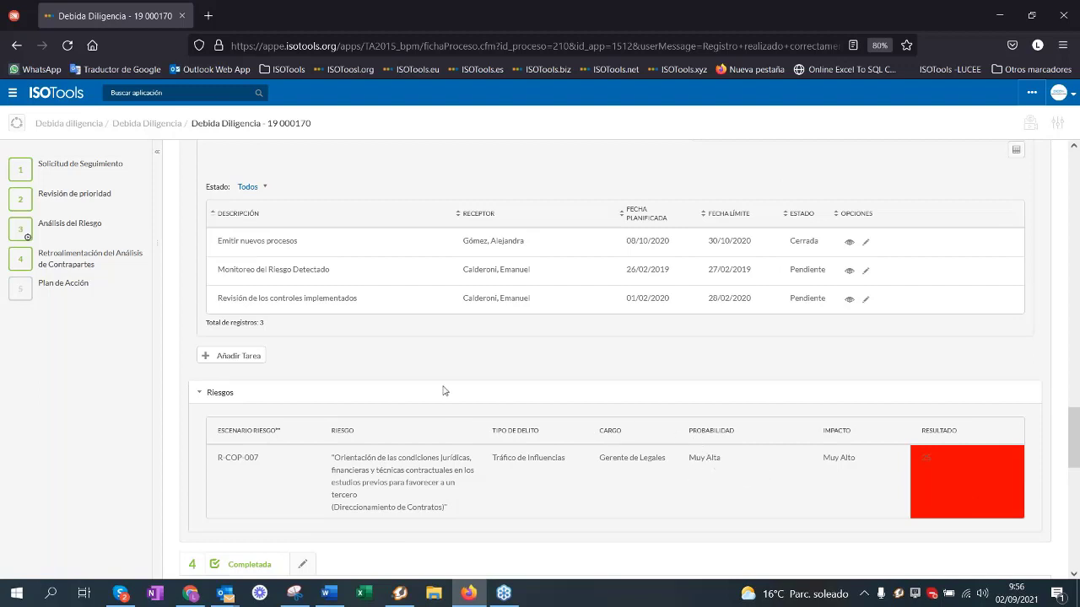
pyautogui.scroll(1, 446, 390)
pyautogui.scroll(2, 445, 390)
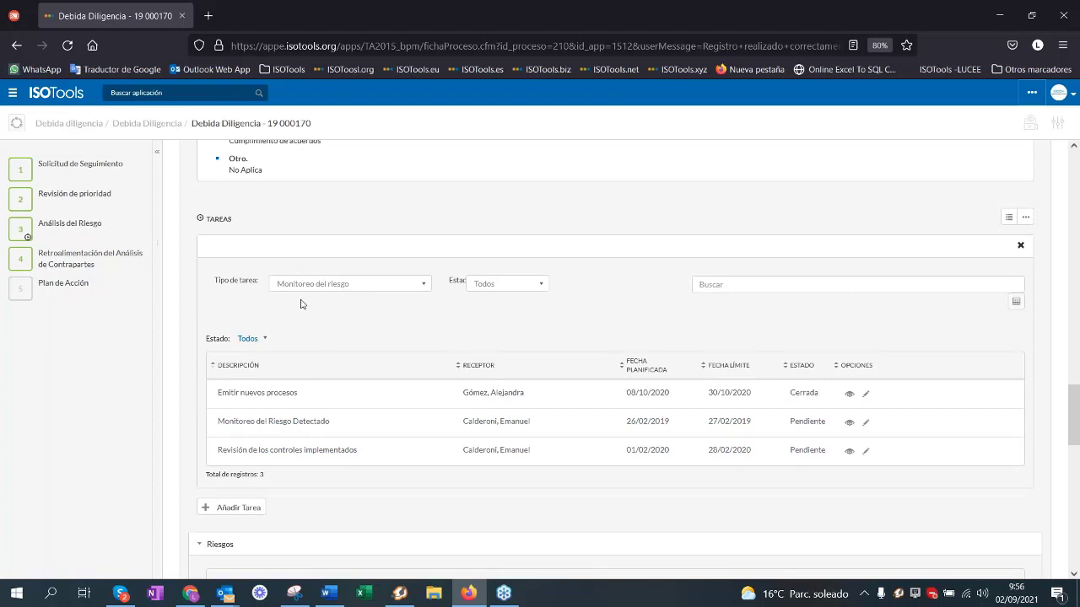
pyautogui.click(325, 287)
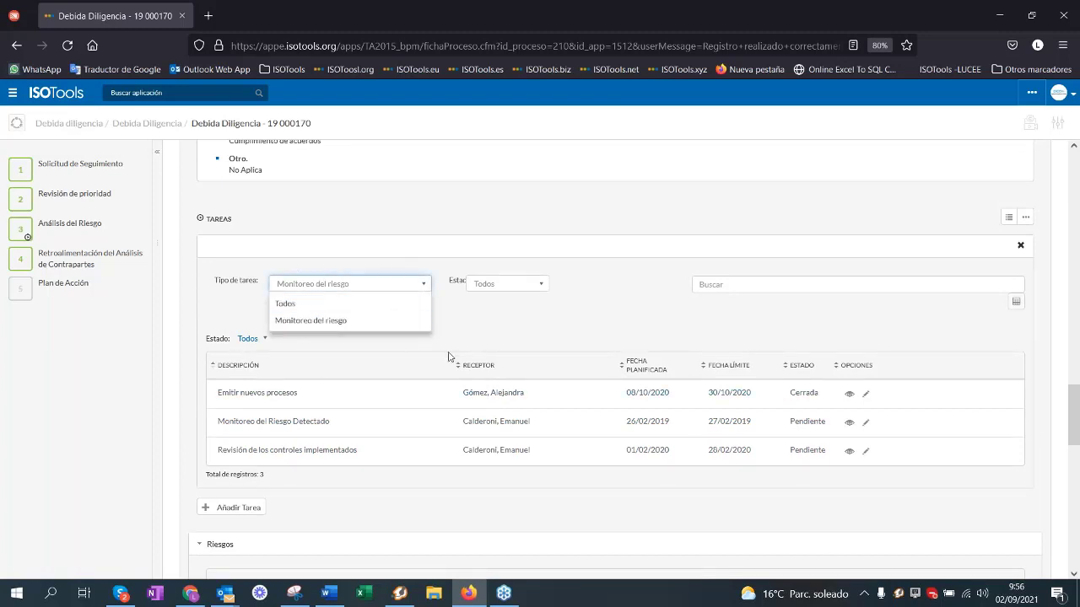
# Step: Review the Retroalimentación del Análisis de Contrapartes stage and go on to the Plan de Acción stage
pyautogui.click(77, 260)
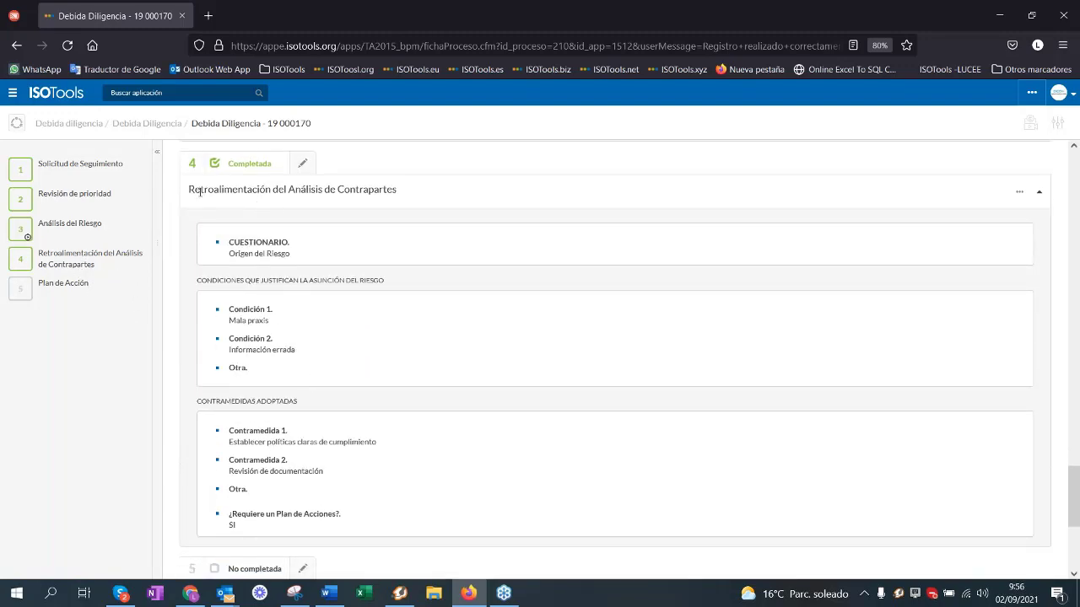
pyautogui.moveTo(190, 189); pyautogui.dragTo(429, 203)
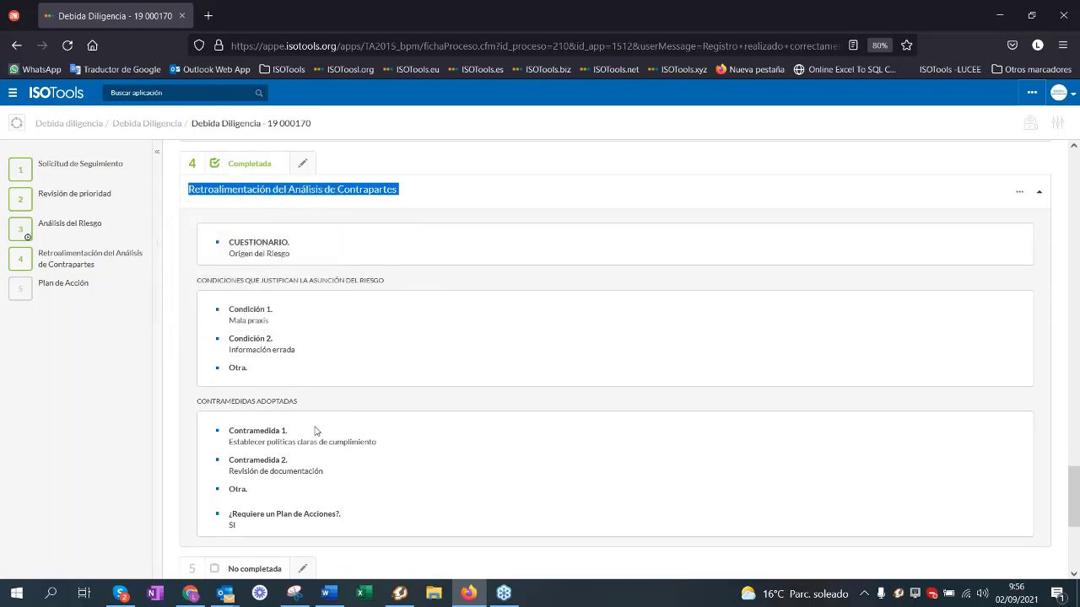
pyautogui.click(75, 287)
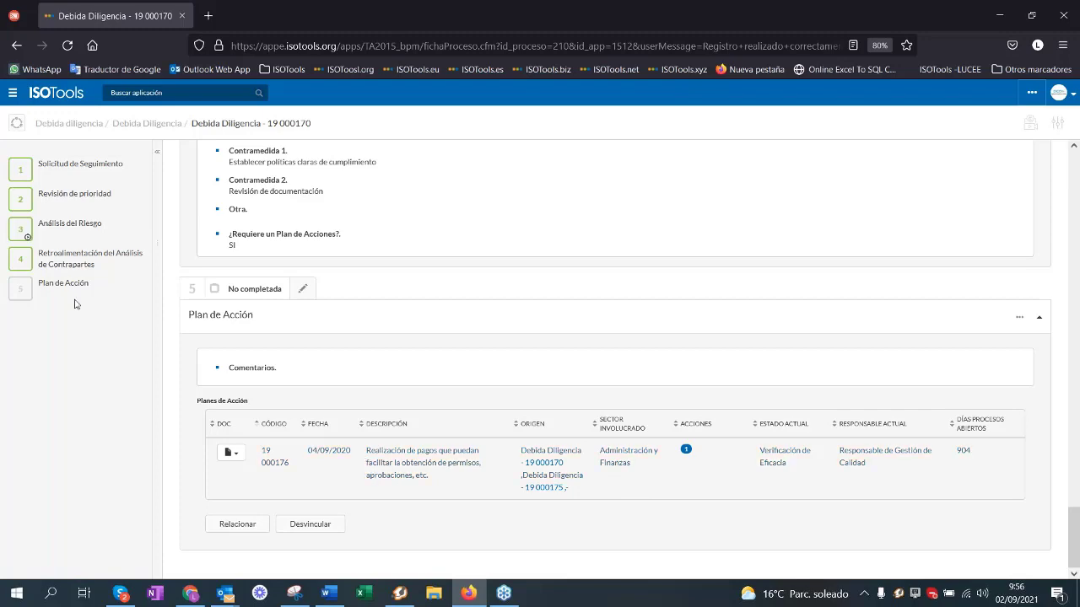
# Step: Return to the Análisis del Riesgo stage and look over its monitoring tasks and linked risk
pyautogui.click(84, 224)
pyautogui.scroll(-10, 350, 362)
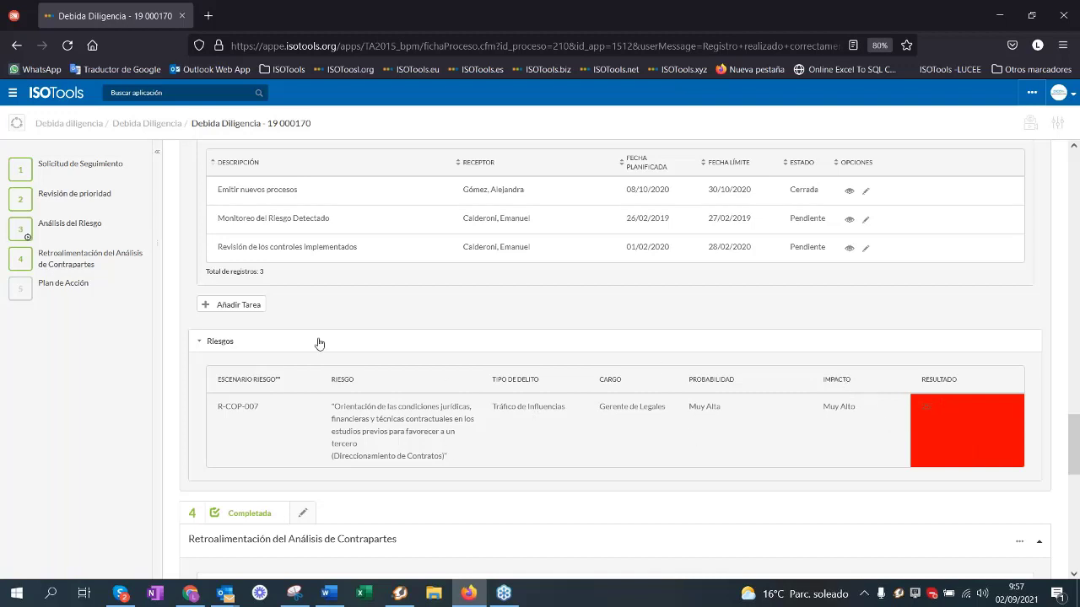
pyautogui.scroll(1, 324, 350)
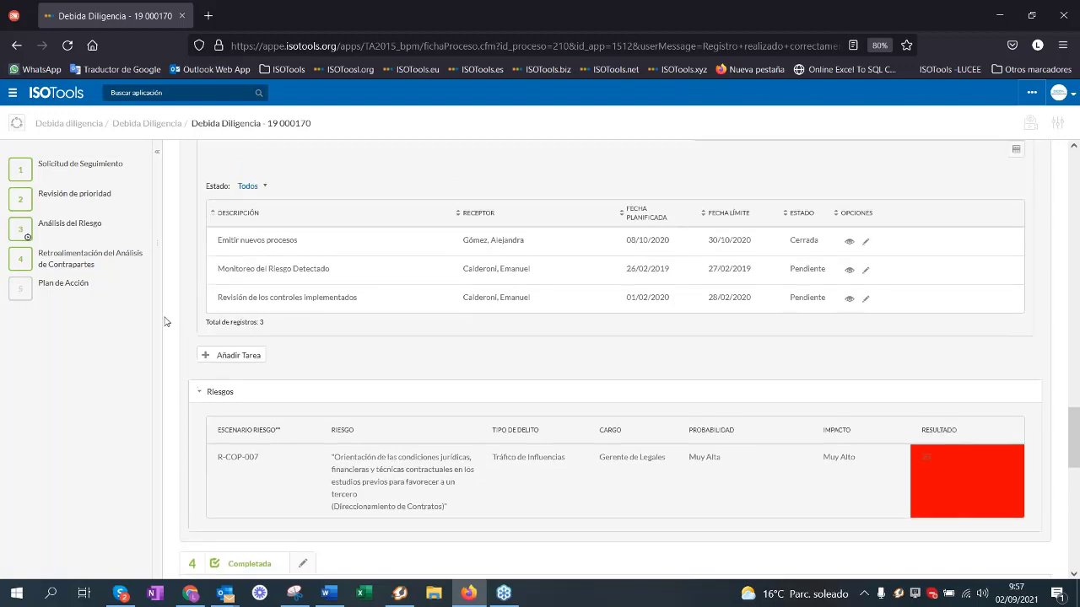
# Step: Open the action plan linked in the Plan de Acción stage and review its relations and Identificación de la Acción details
pyautogui.click(78, 292)
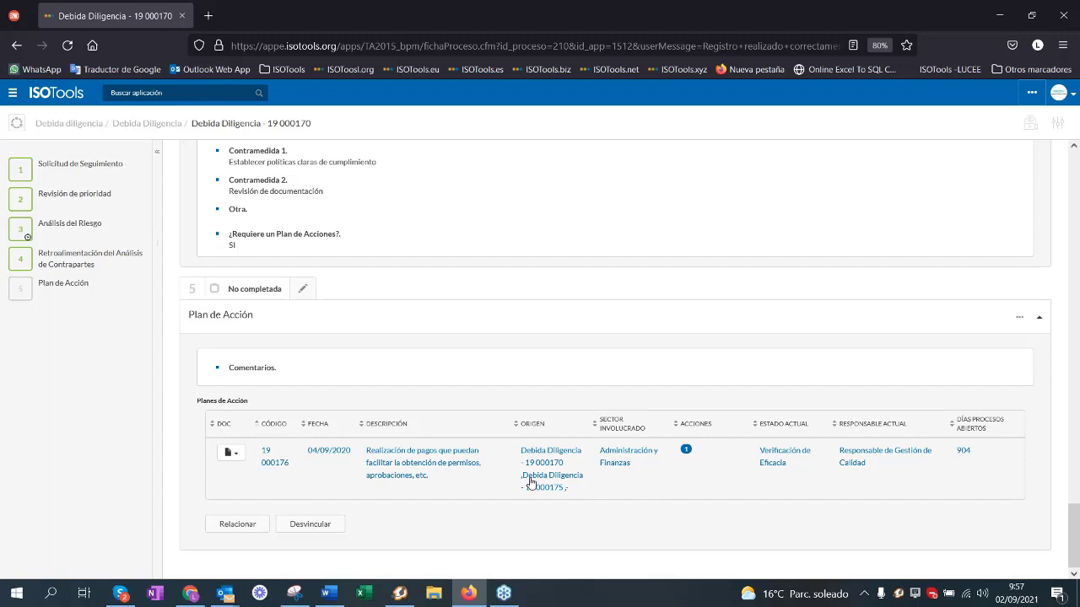
pyautogui.click(403, 489)
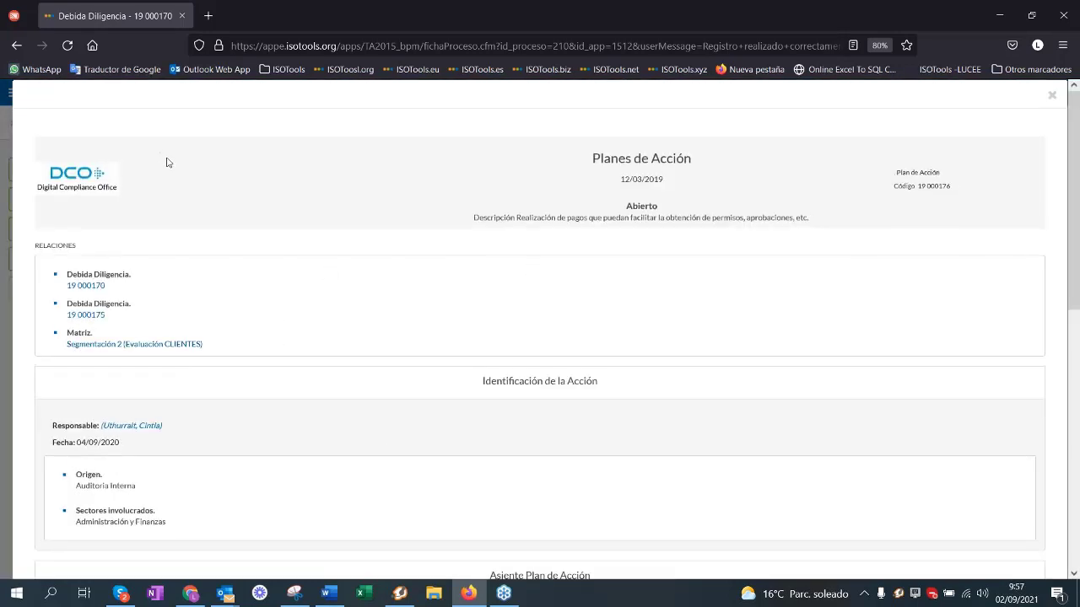
pyautogui.scroll(-2, 205, 246)
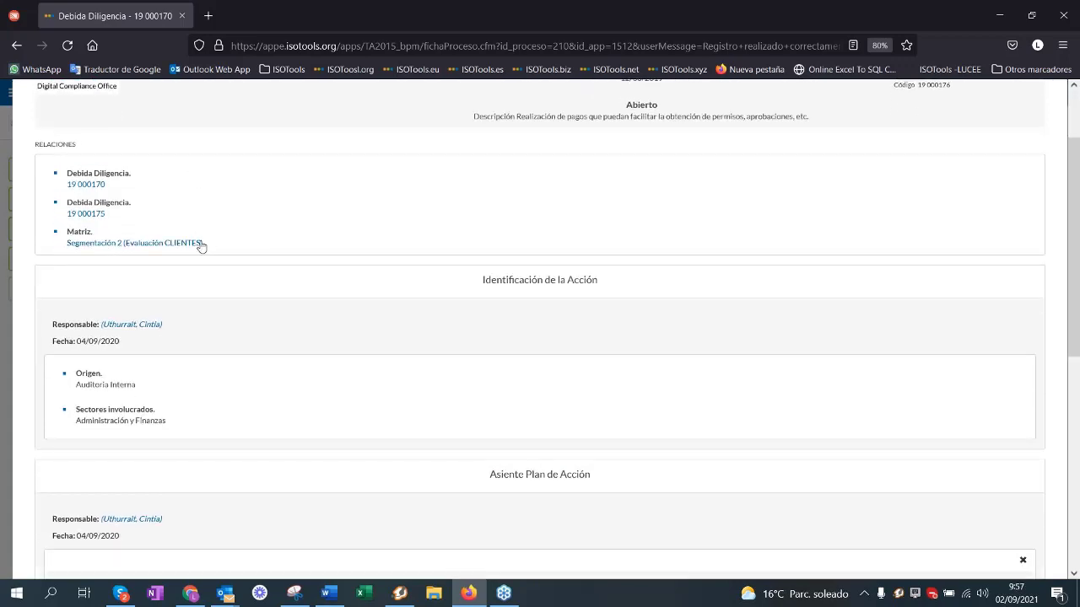
# Step: Review the action plan's Asiente Plan de Acción tasks and Verificación de Eficacia section, and go to its full Planes de Acción record
pyautogui.scroll(-2, 200, 244)
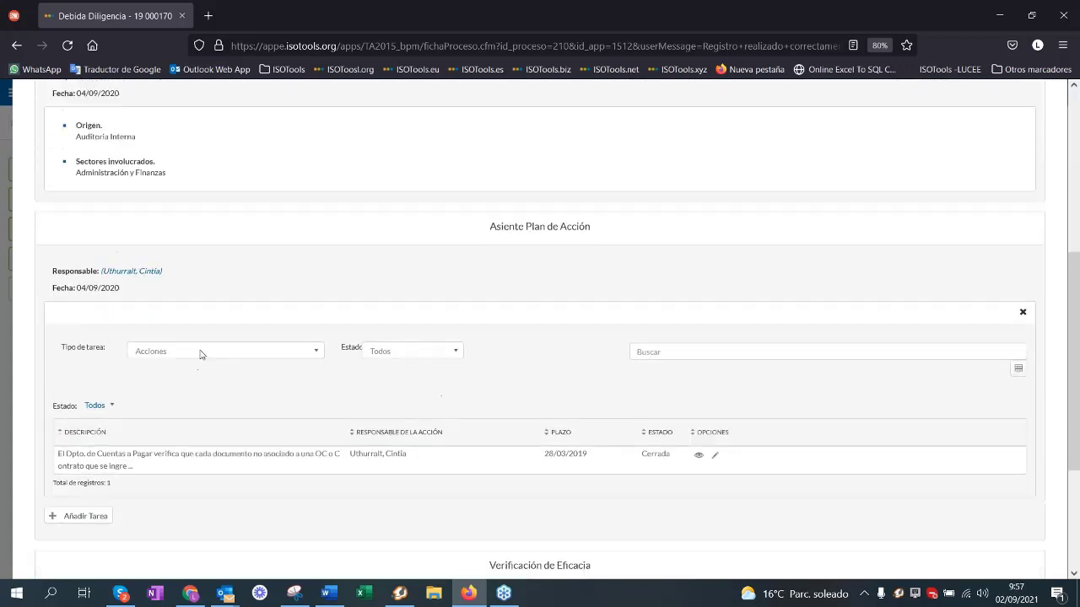
pyautogui.scroll(3, 202, 354)
pyautogui.scroll(-5, 219, 282)
pyautogui.scroll(-1, 413, 449)
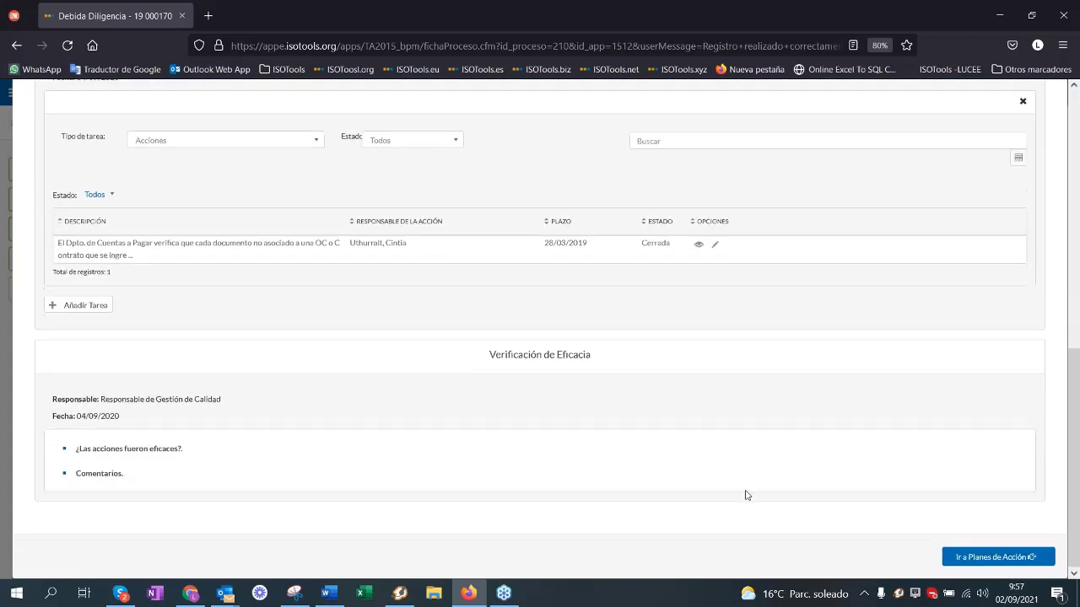
pyautogui.click(970, 561)
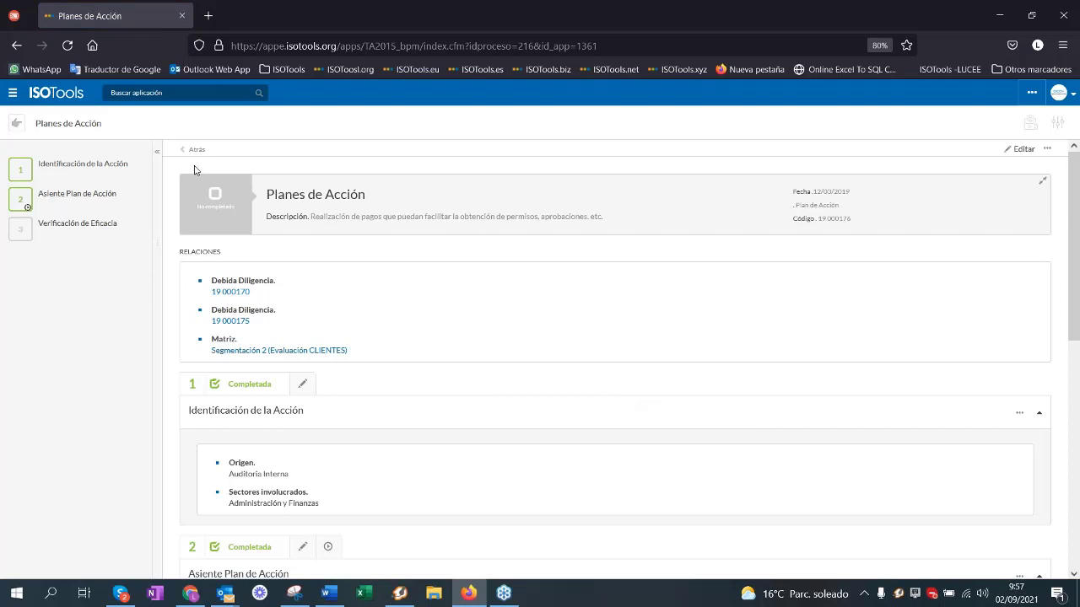
# Step: View the action plan's workflow diagram, close it, and look over the tasks of the Asiente Plan de Acción stage
pyautogui.moveTo(96, 168)
pyautogui.click(1047, 148)
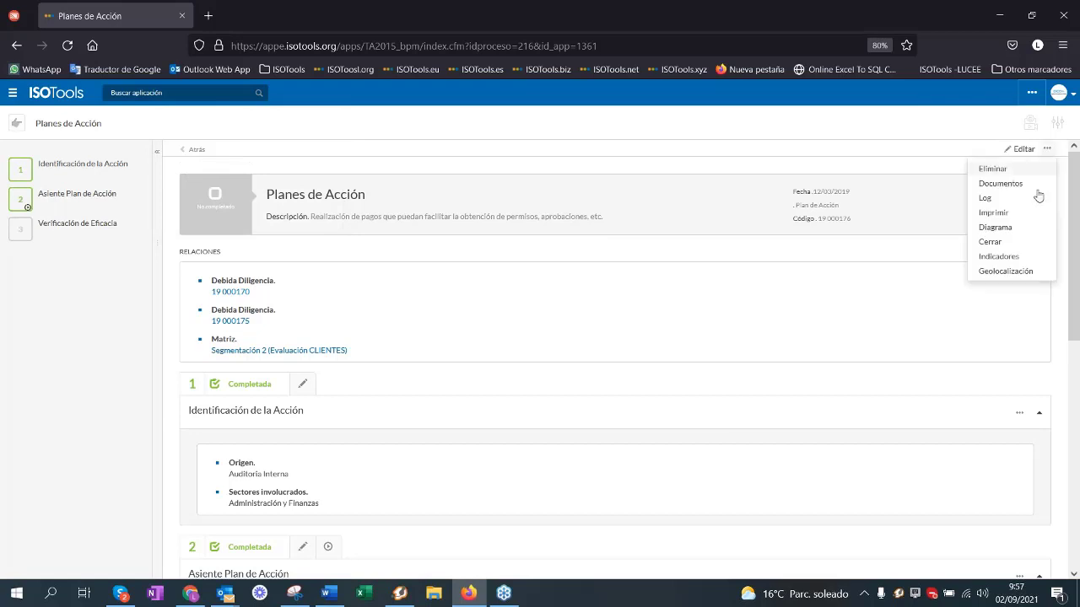
pyautogui.click(1019, 236)
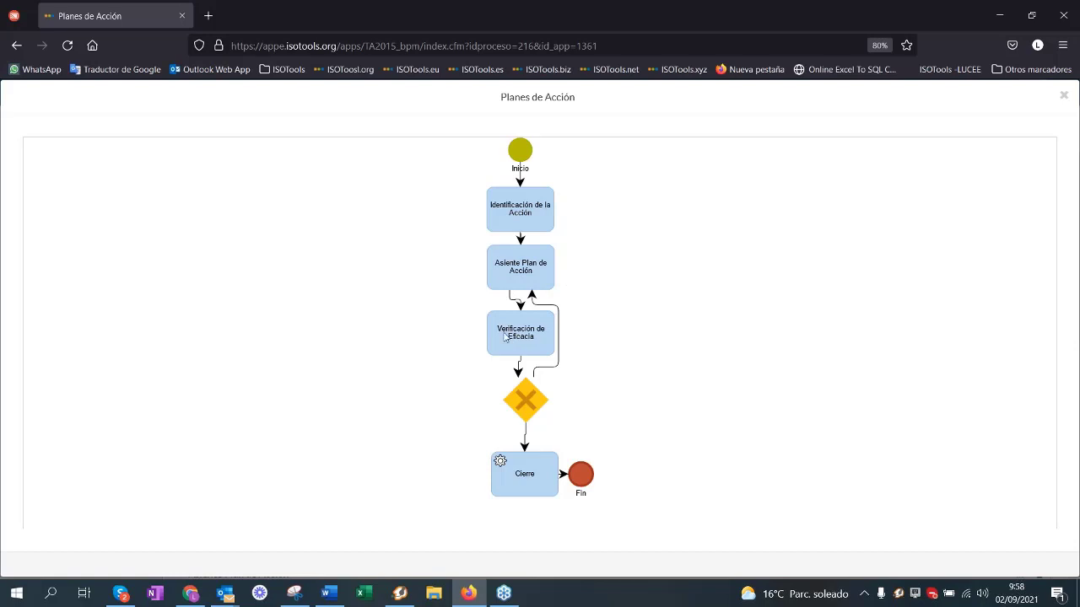
pyautogui.click(1064, 97)
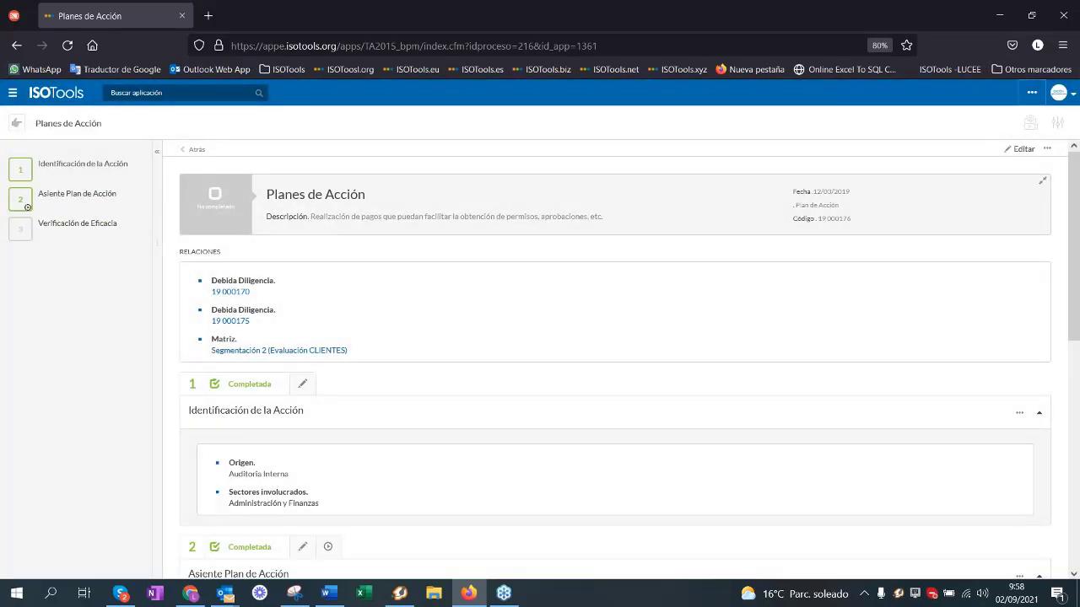
pyautogui.scroll(-5, 233, 338)
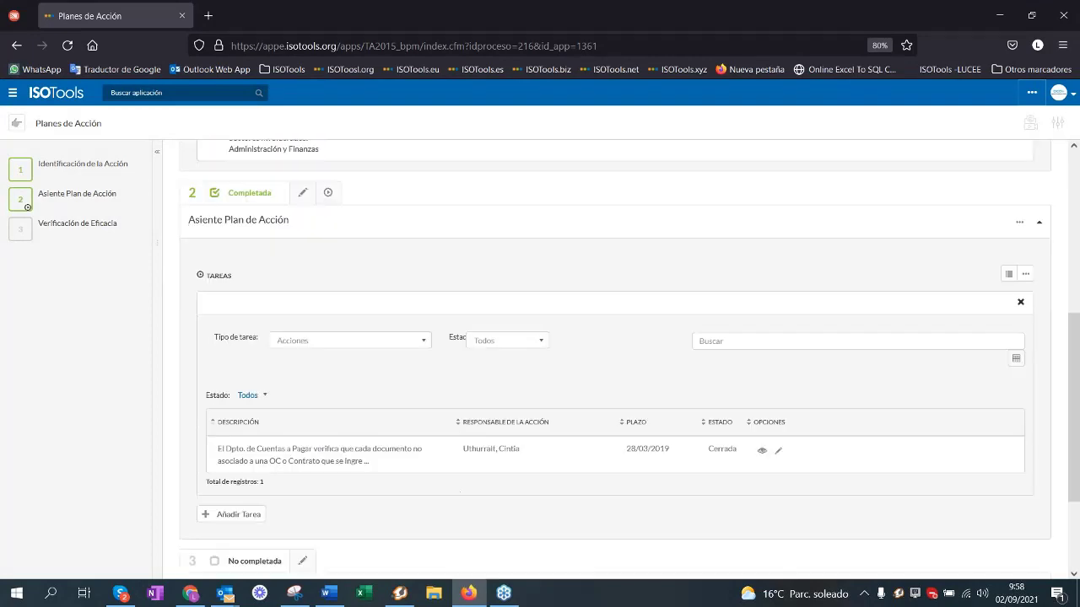
# Step: Return to the home page, open Gestión de Riesgos, and view the Proceso phase of Matriz Proceso 2021's life cycle
pyautogui.click(69, 94)
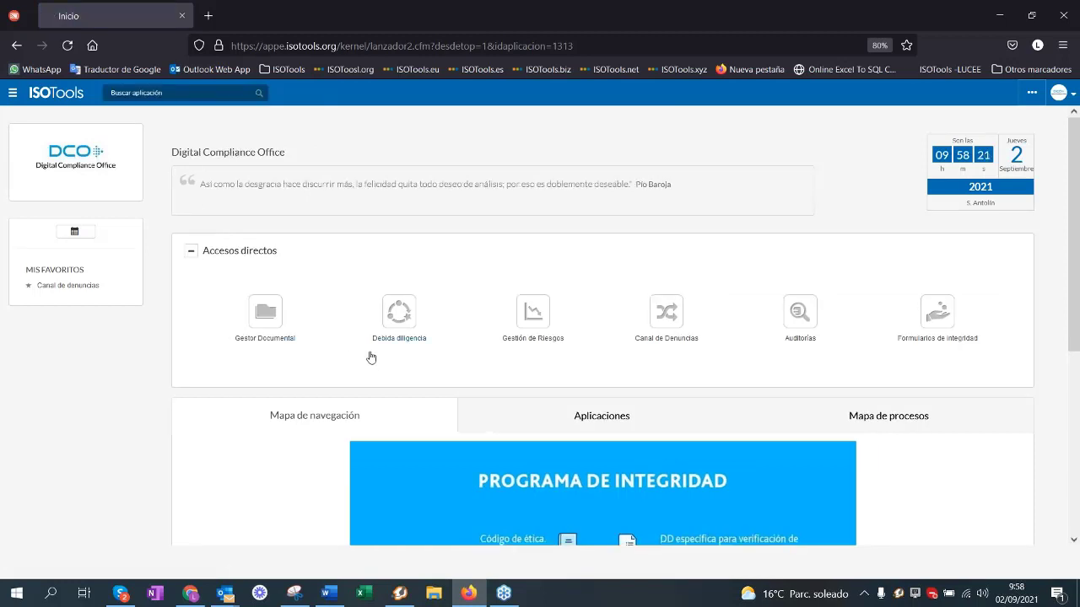
pyautogui.click(539, 320)
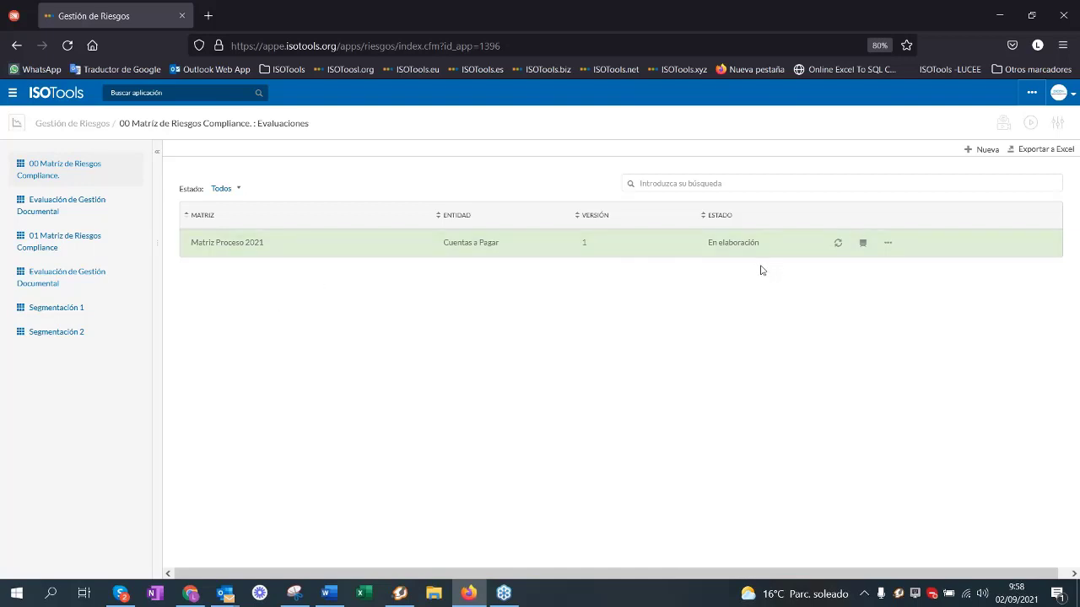
pyautogui.click(838, 247)
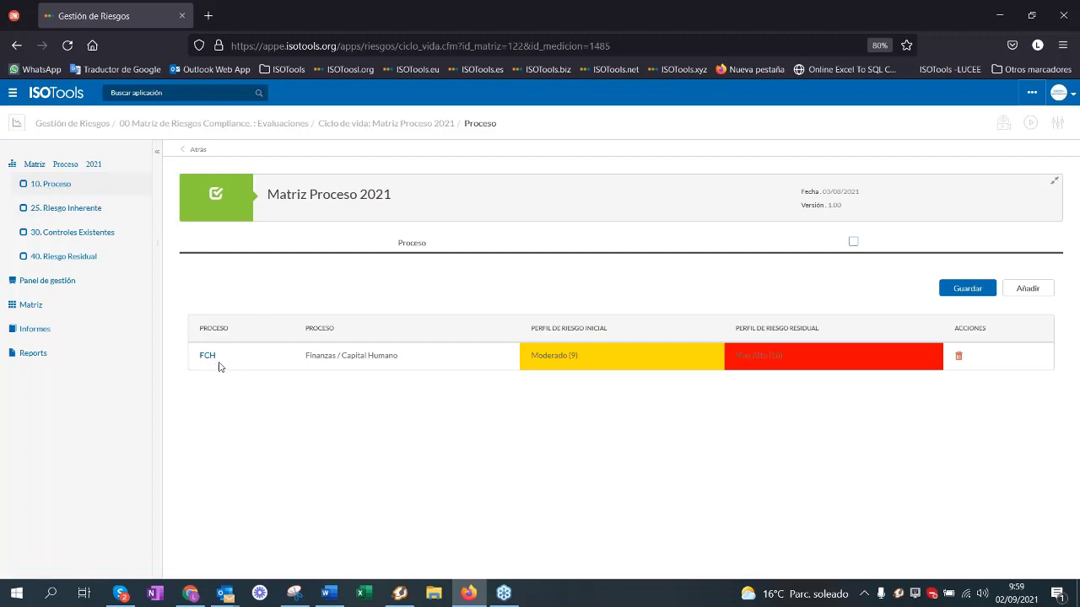
pyautogui.moveTo(306, 356); pyautogui.dragTo(394, 368)
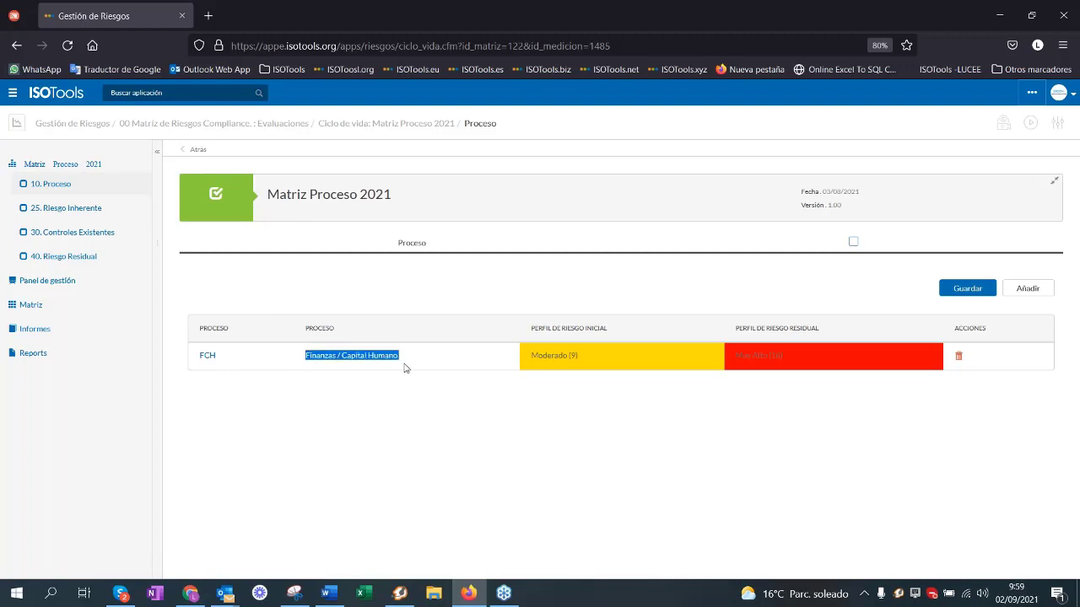
pyautogui.click(335, 360)
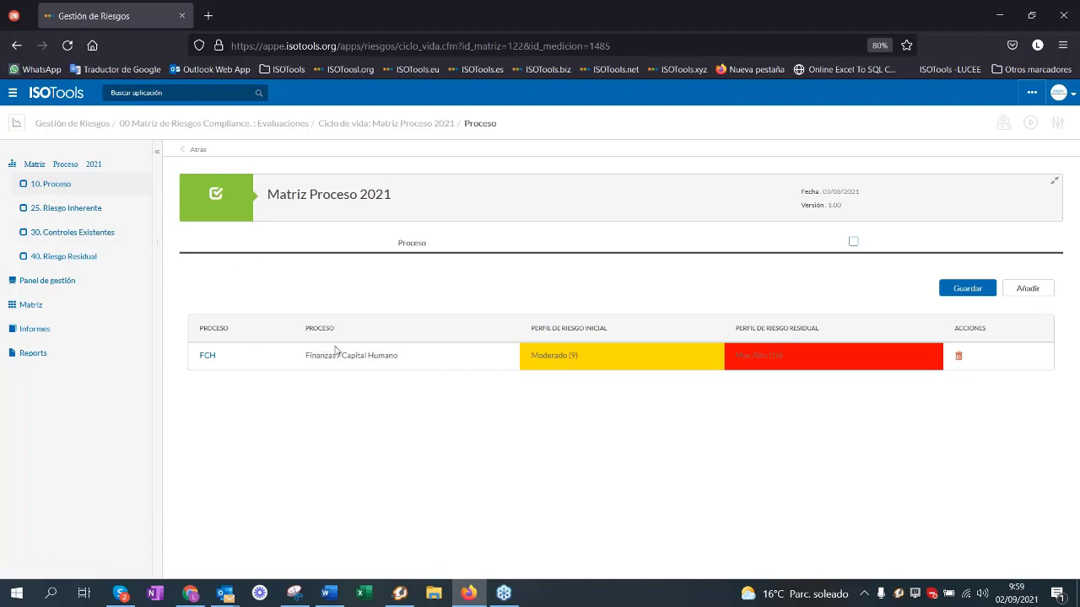
# Step: Open the Riesgo Inherente phase of the matrix and look over its risk scenarios
pyautogui.click(85, 214)
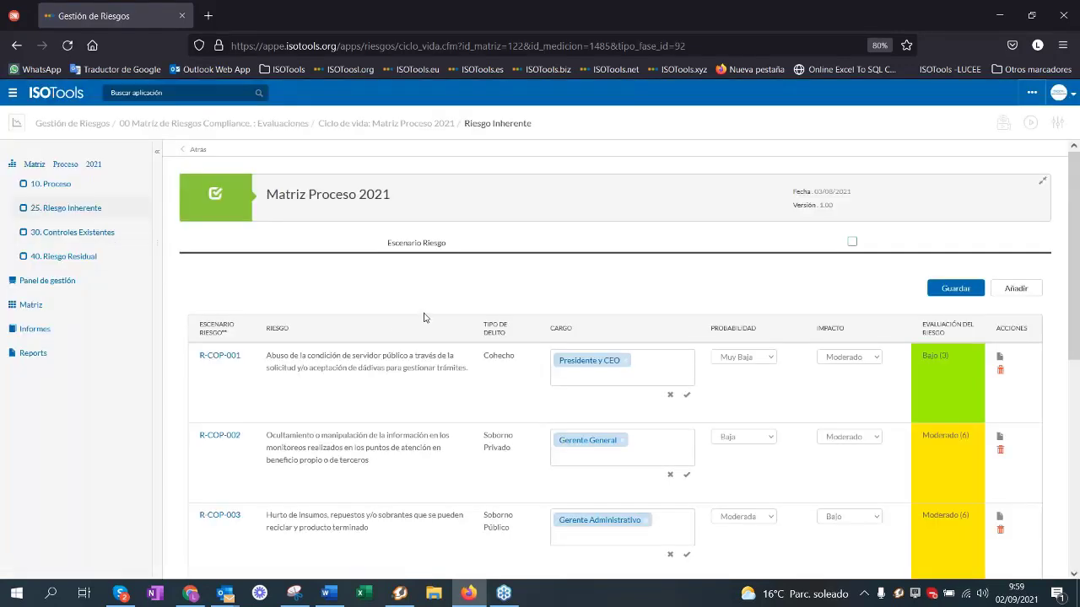
pyautogui.scroll(-1, 425, 327)
pyautogui.scroll(-1, 391, 313)
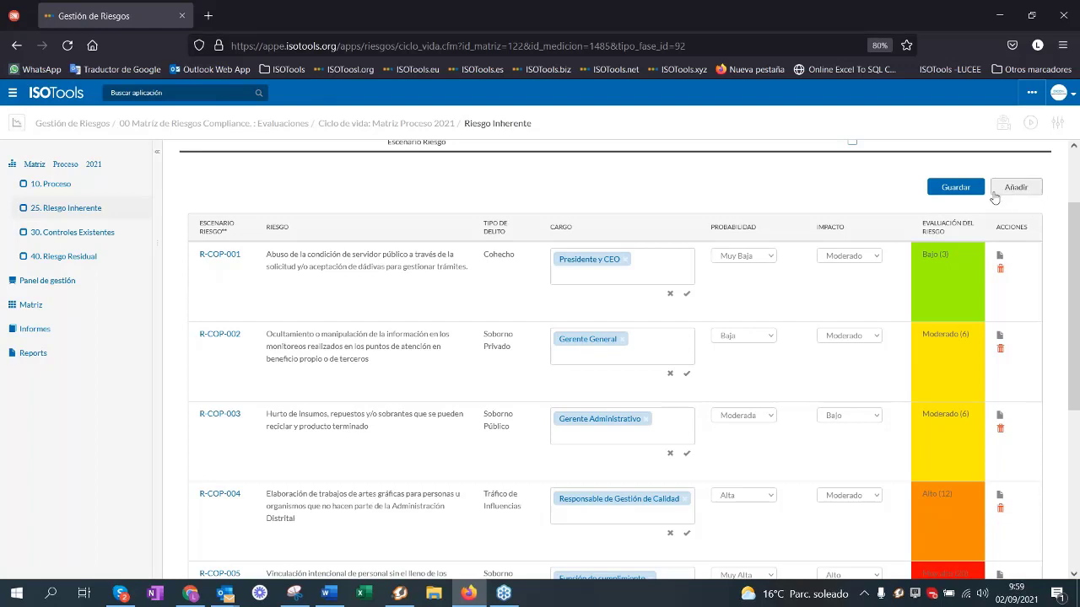
# Step: Inspect the form for adding a risk scenario in its new and existing modes, close it, and examine the Evaluación del Riesgo column
pyautogui.click(1006, 189)
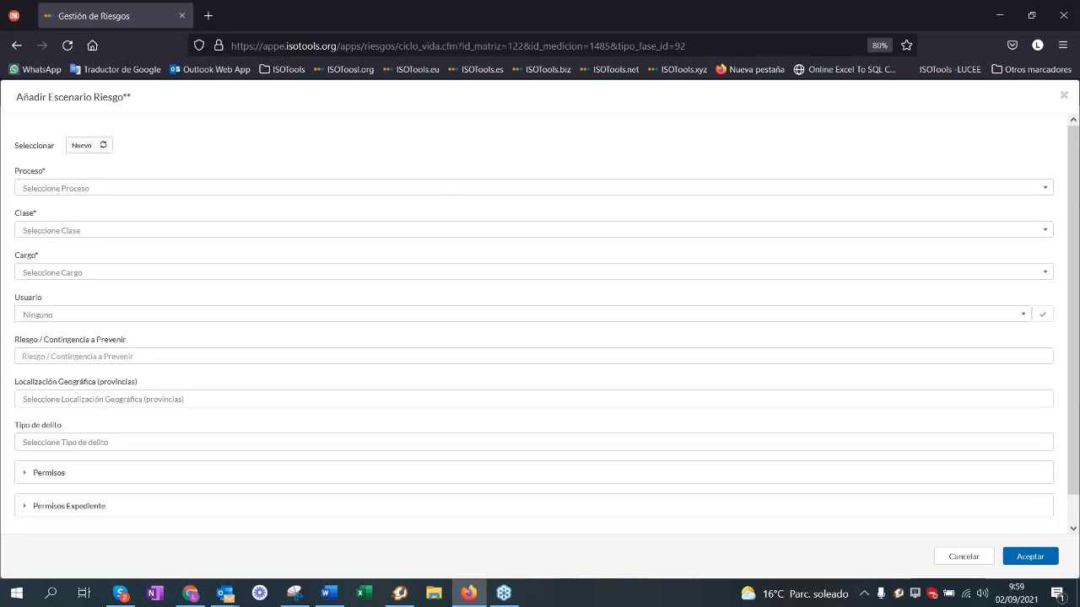
pyautogui.click(84, 148)
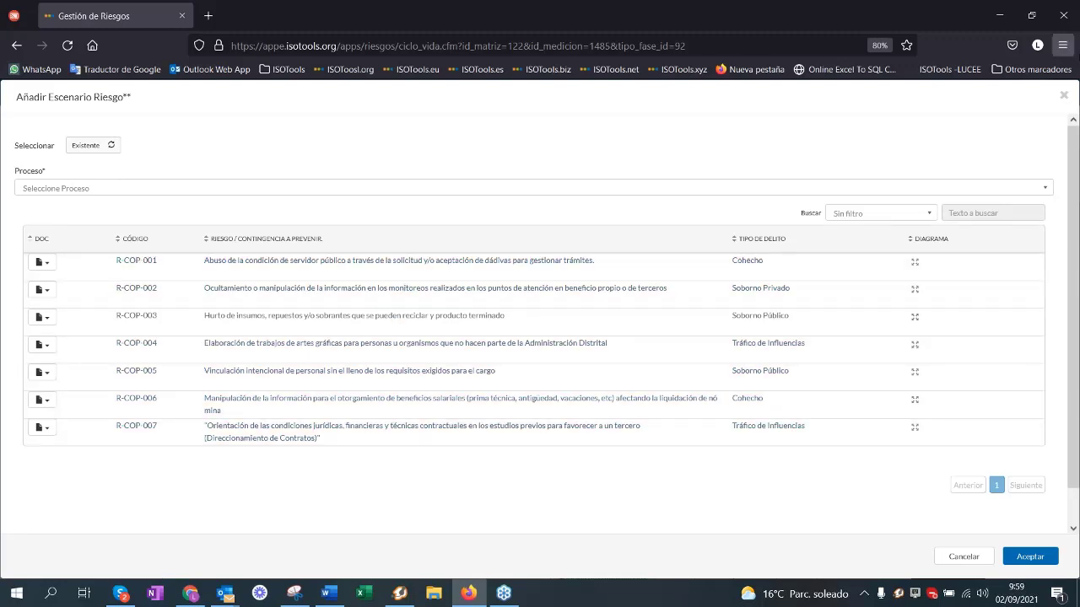
pyautogui.click(1062, 97)
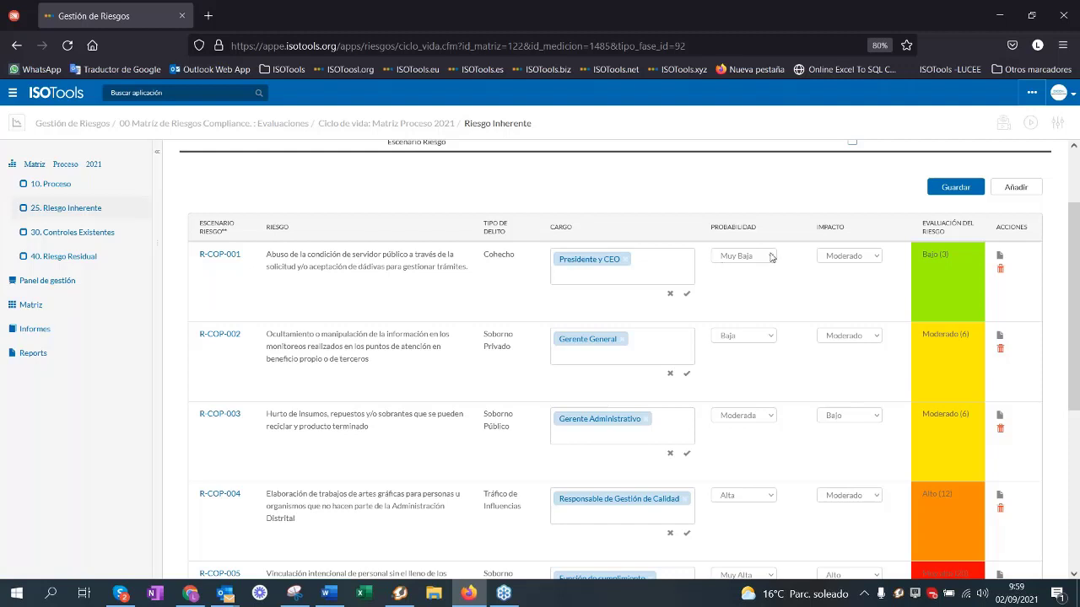
pyautogui.tripleClick(945, 233)
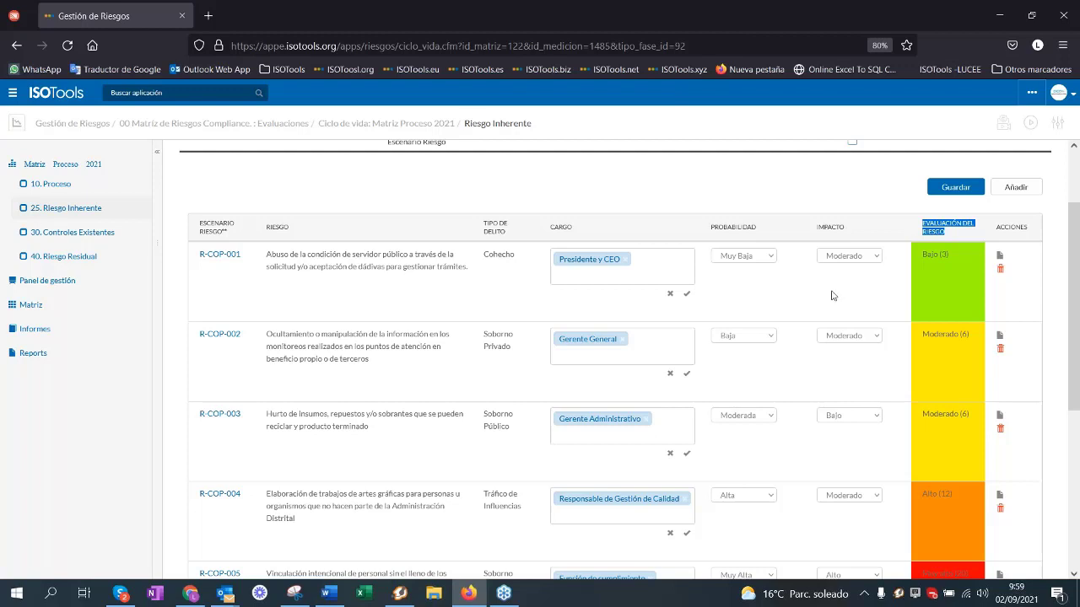
pyautogui.scroll(2, 699, 270)
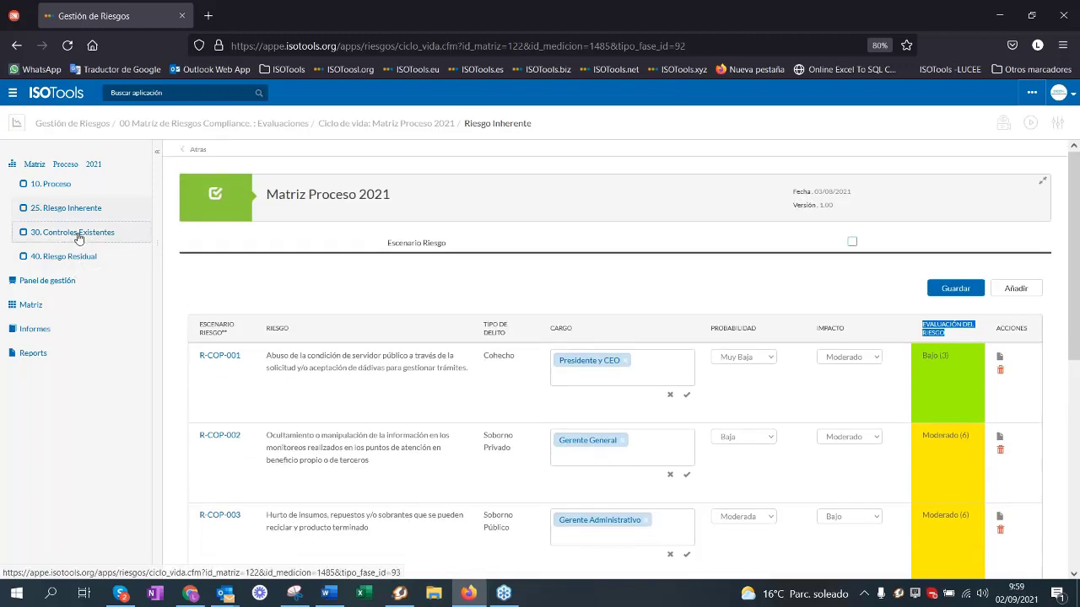
# Step: Open the Controles Existentes phase and review the controls' assessment criteria and their Valoración de Controles Individuales column
pyautogui.click(79, 234)
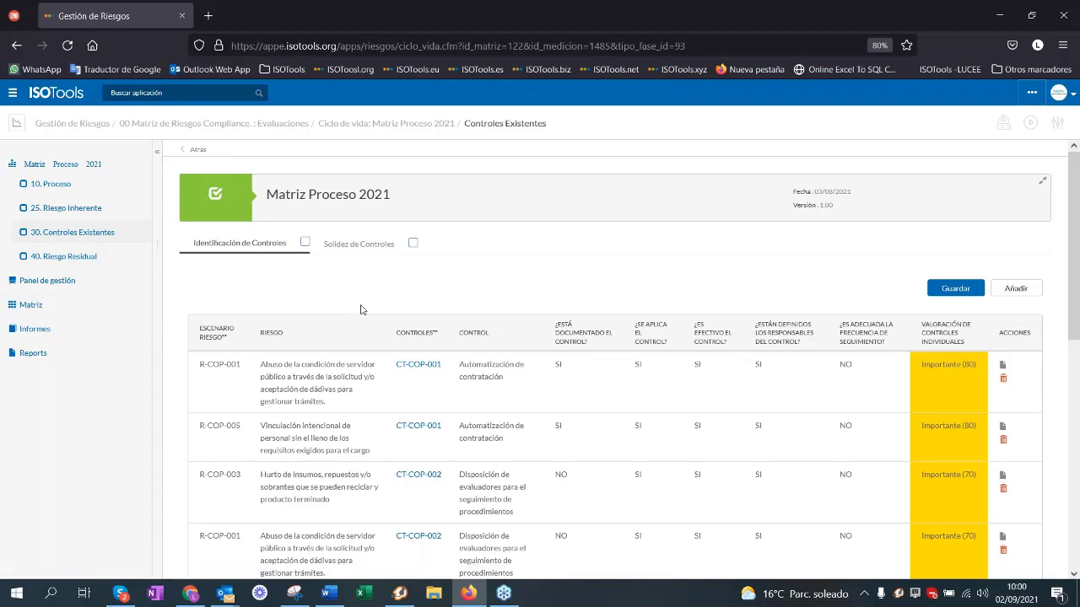
pyautogui.scroll(-3, 360, 318)
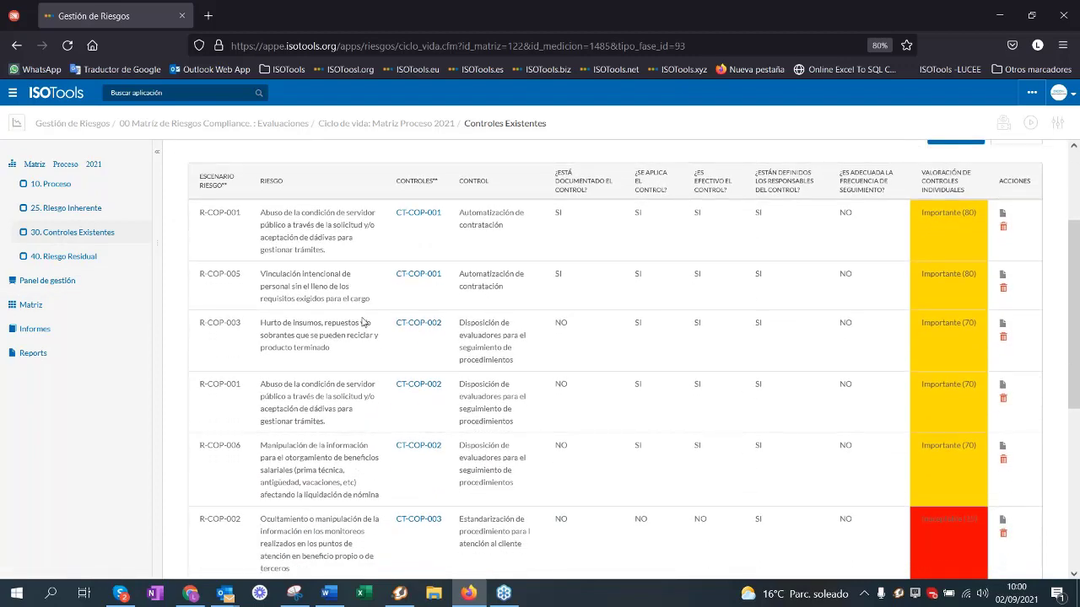
pyautogui.scroll(1, 363, 323)
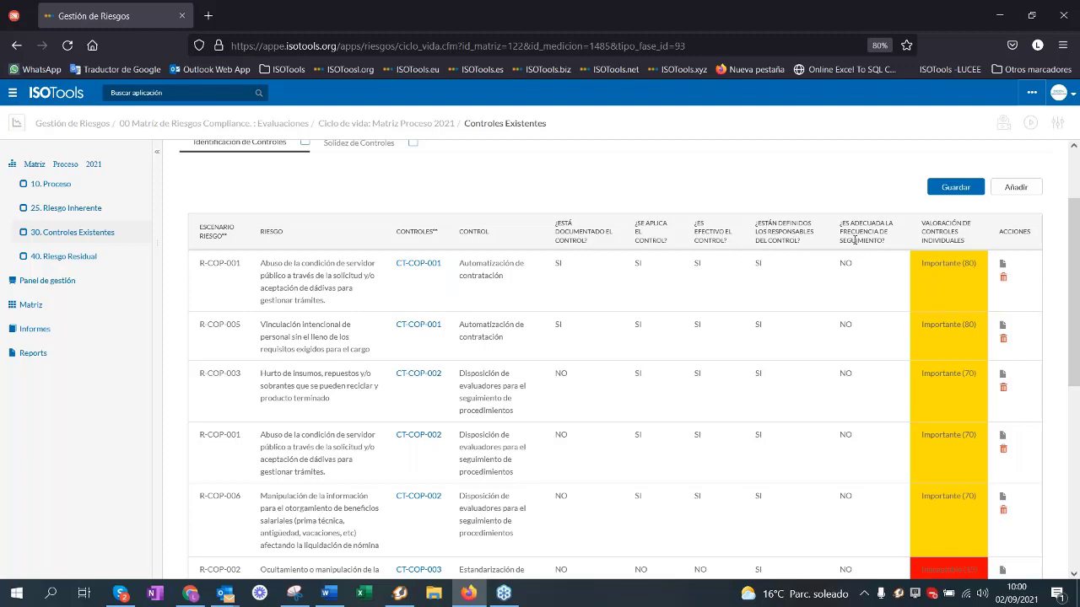
pyautogui.scroll(-2, 850, 282)
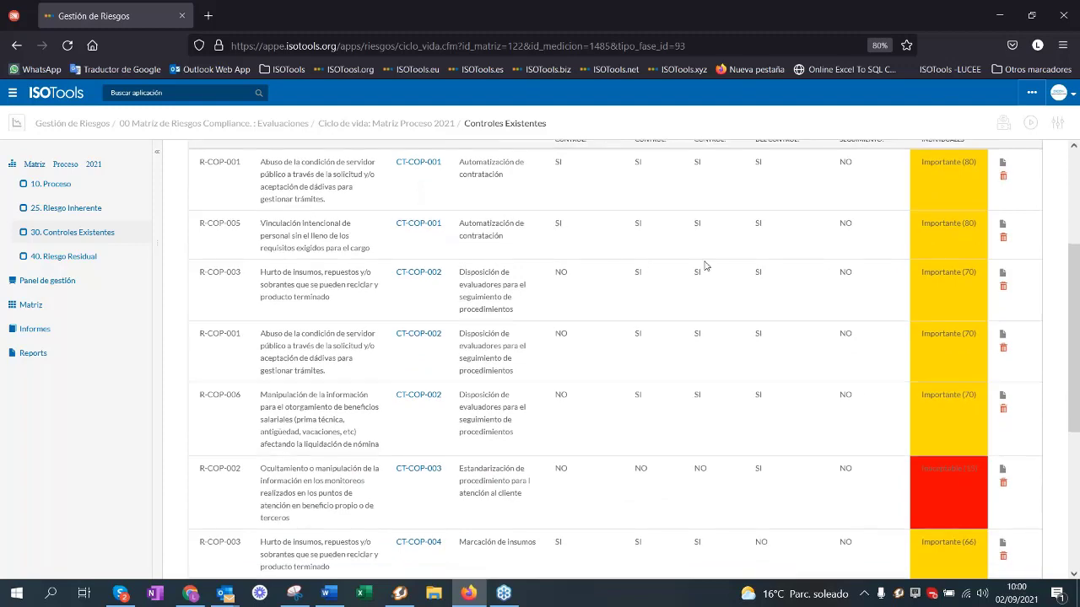
pyautogui.scroll(2, 827, 353)
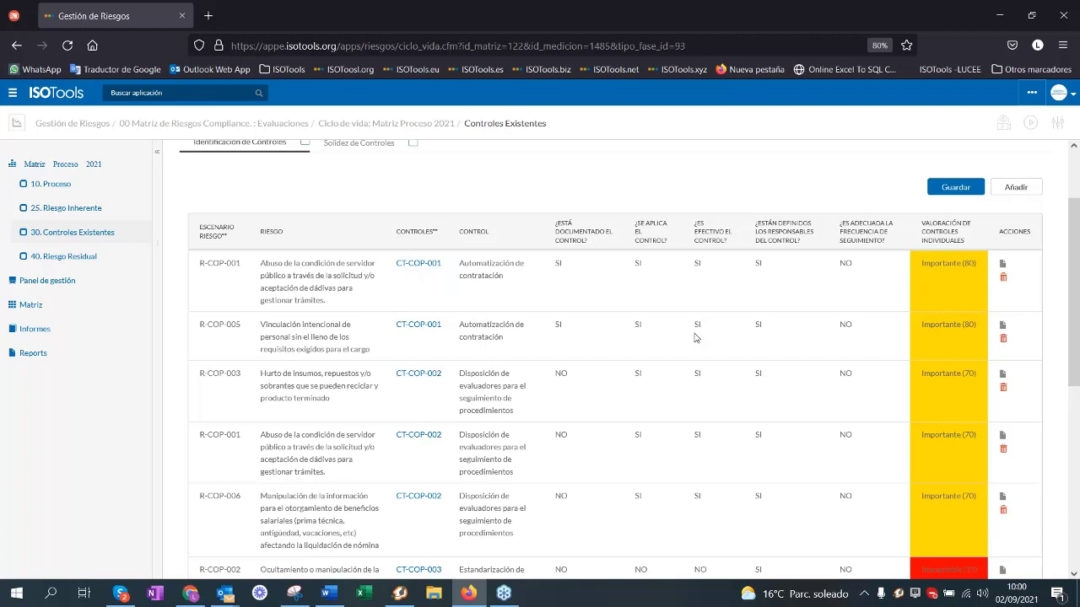
pyautogui.moveTo(969, 242); pyautogui.dragTo(921, 223)
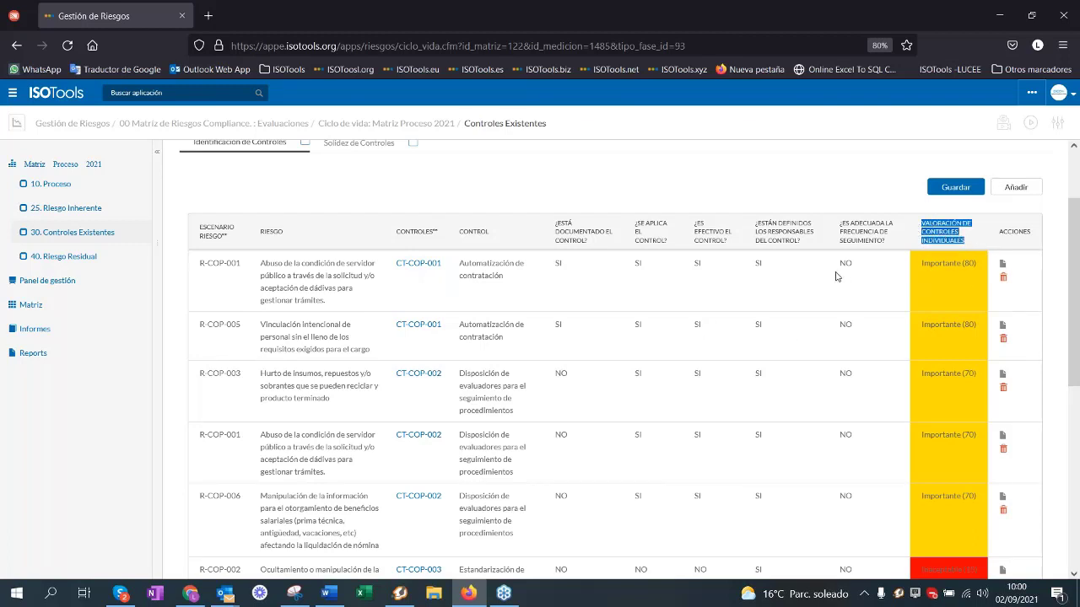
pyautogui.scroll(-1, 718, 340)
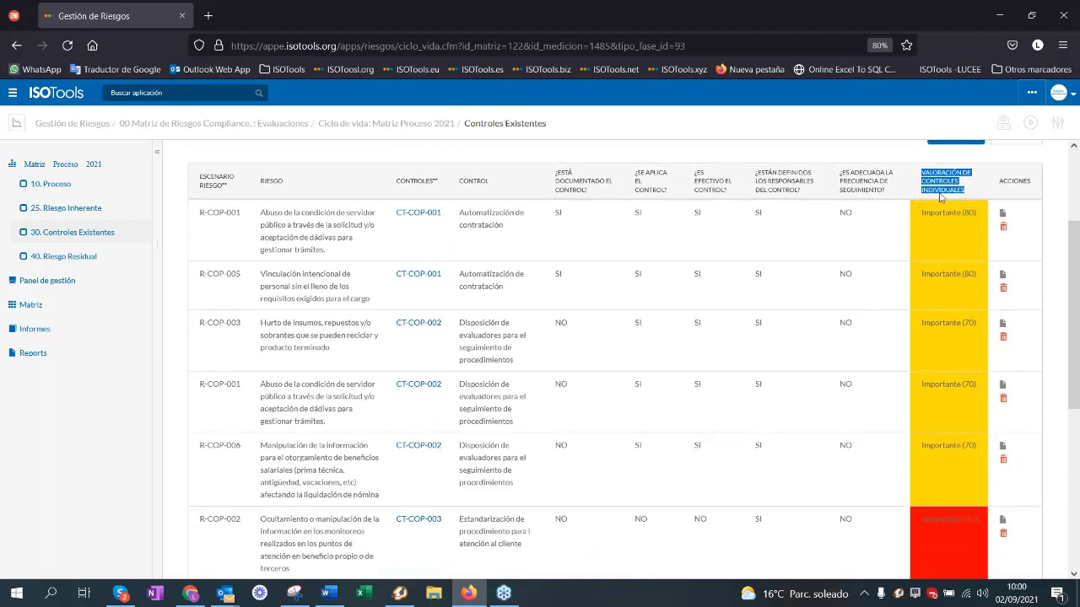
# Step: Review the Riesgo Residual phase, including its Solidez de Controles column and the risks in its Plan de Tratamiento
pyautogui.click(86, 268)
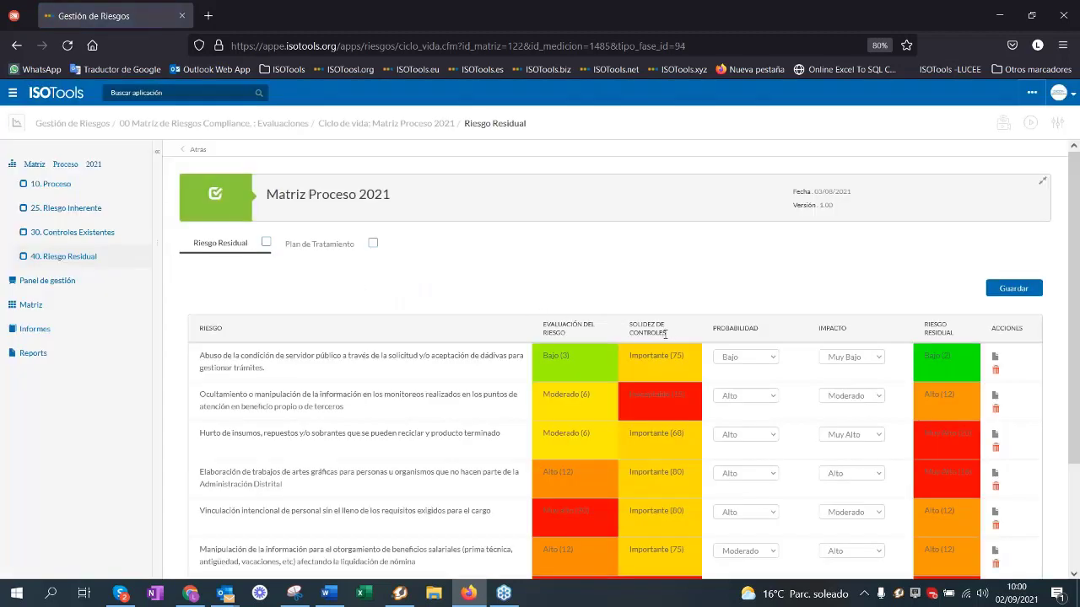
pyautogui.moveTo(665, 335); pyautogui.dragTo(630, 320)
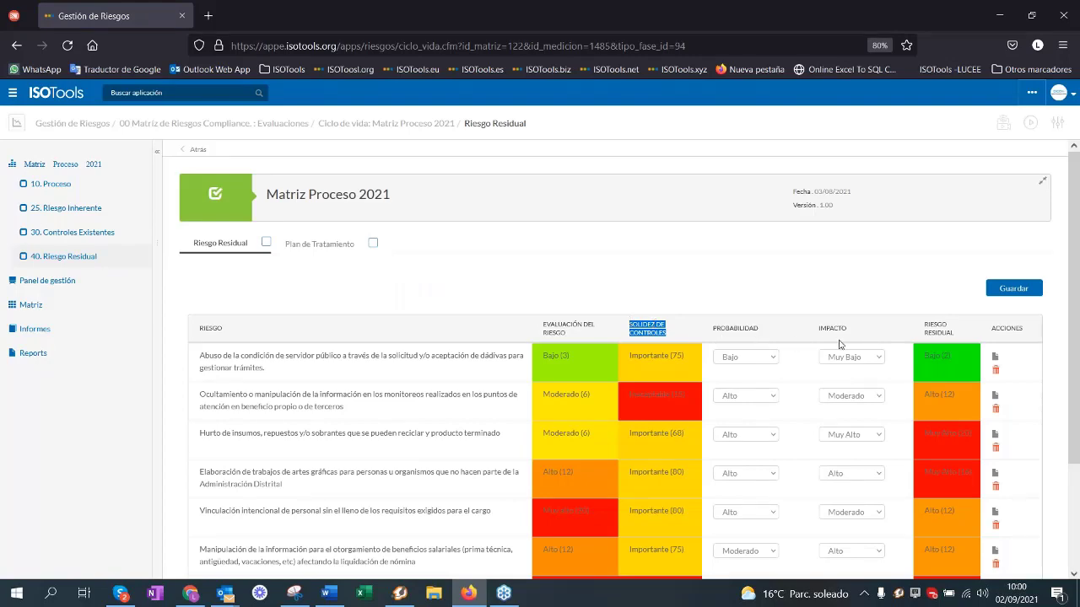
pyautogui.scroll(-3, 944, 337)
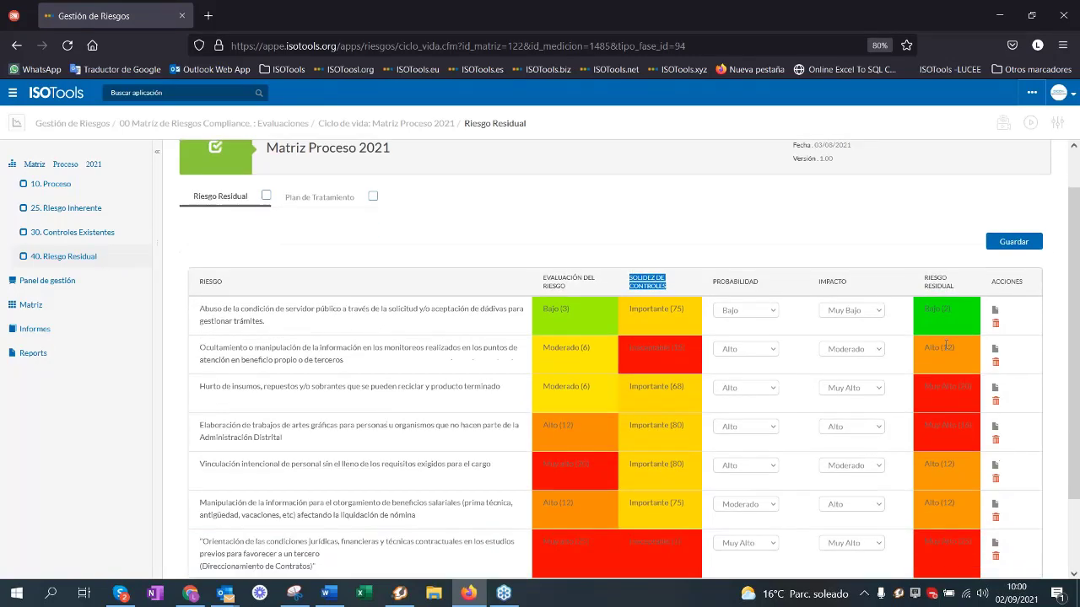
pyautogui.scroll(2, 956, 312)
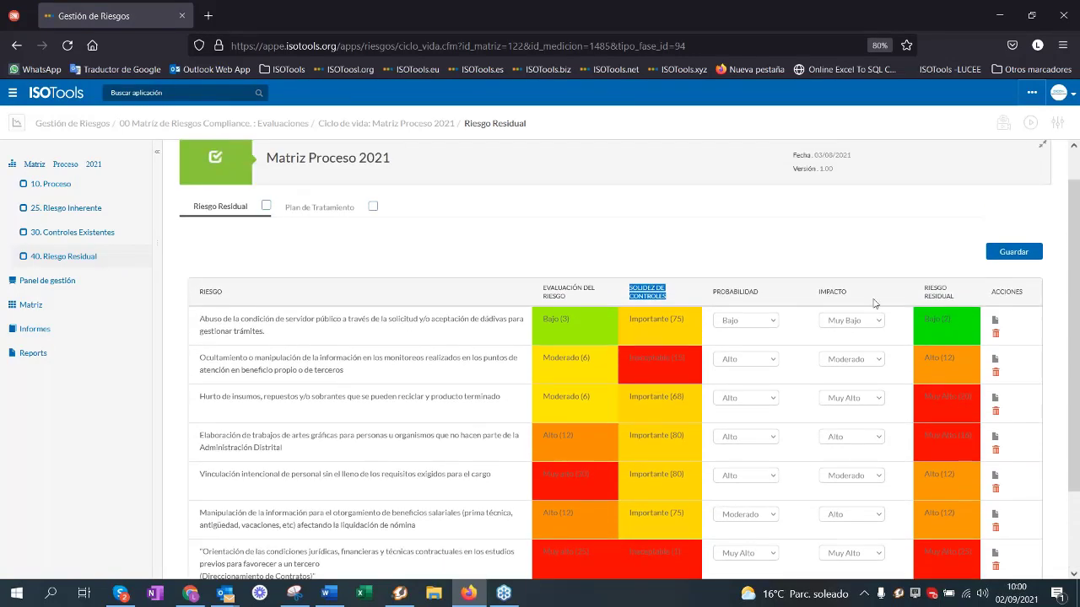
pyautogui.click(336, 211)
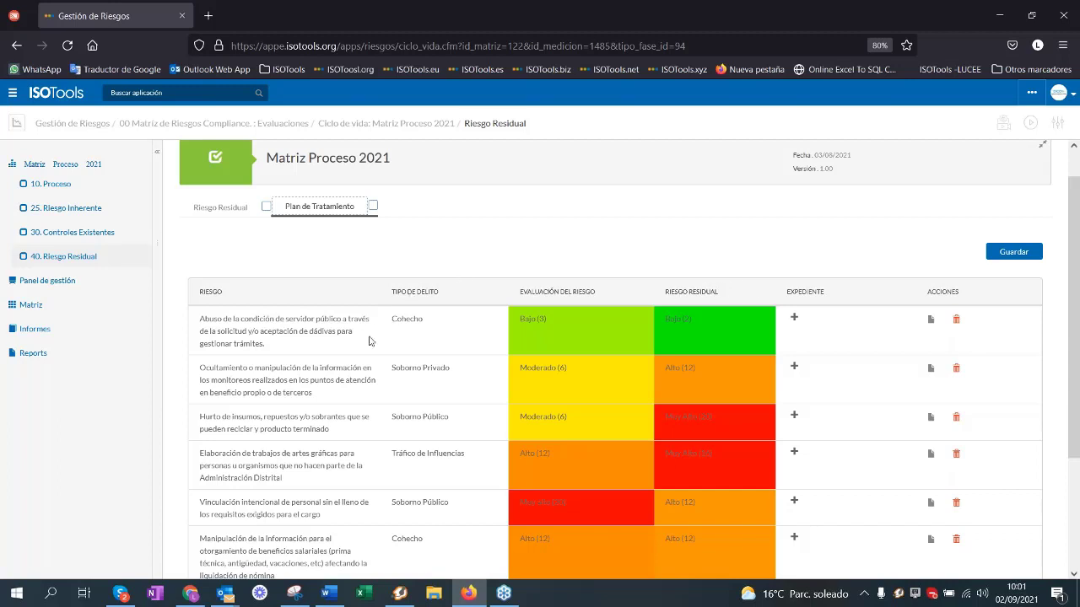
pyautogui.scroll(-2, 350, 358)
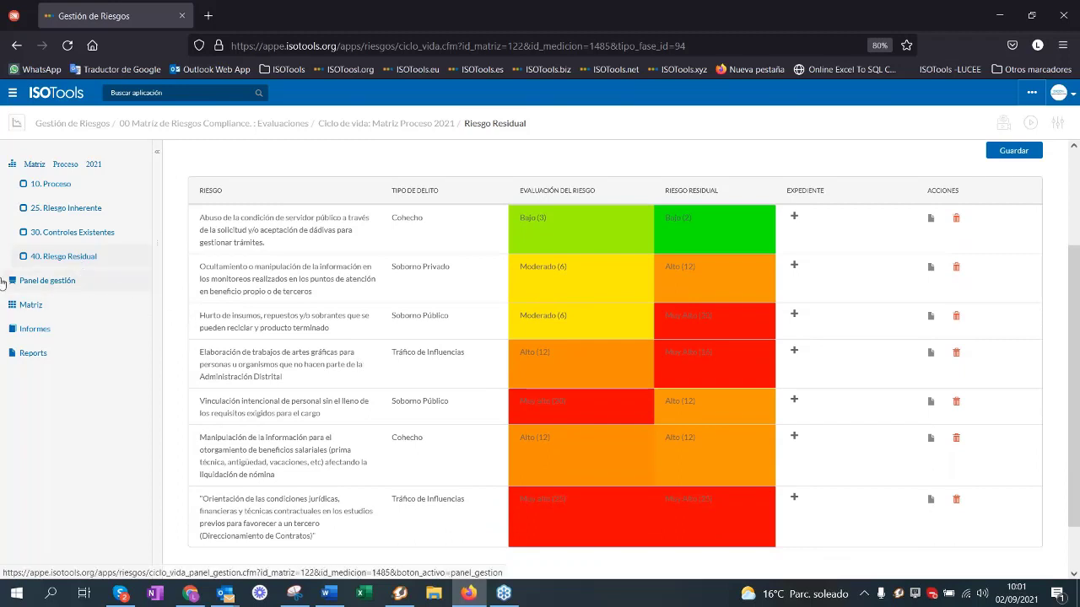
# Step: Open the matrix's Informes and change the chart type to Mapa de calor
pyautogui.click(32, 329)
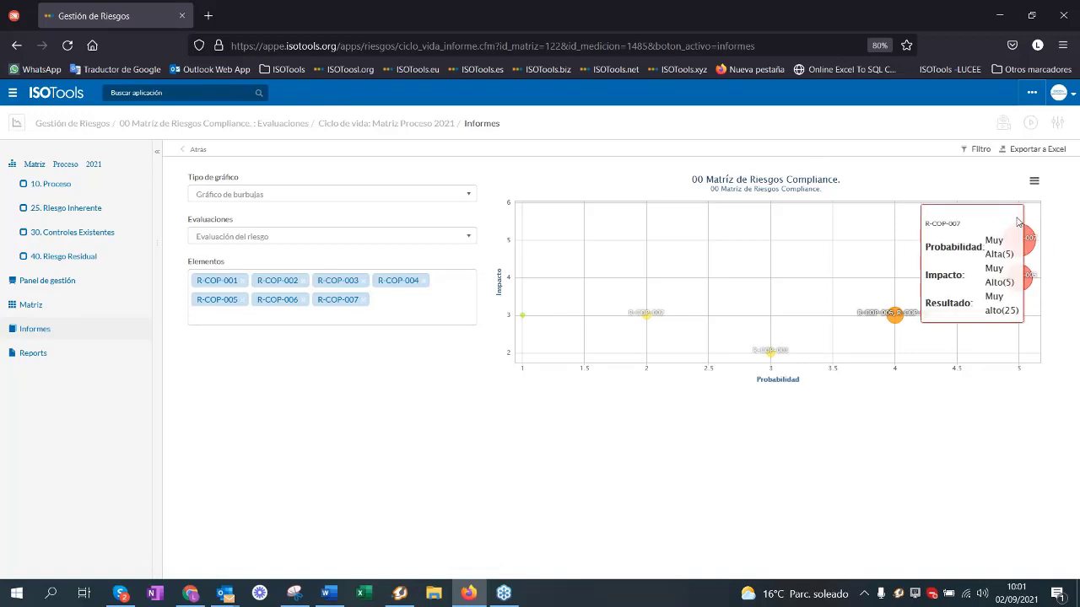
pyautogui.click(282, 196)
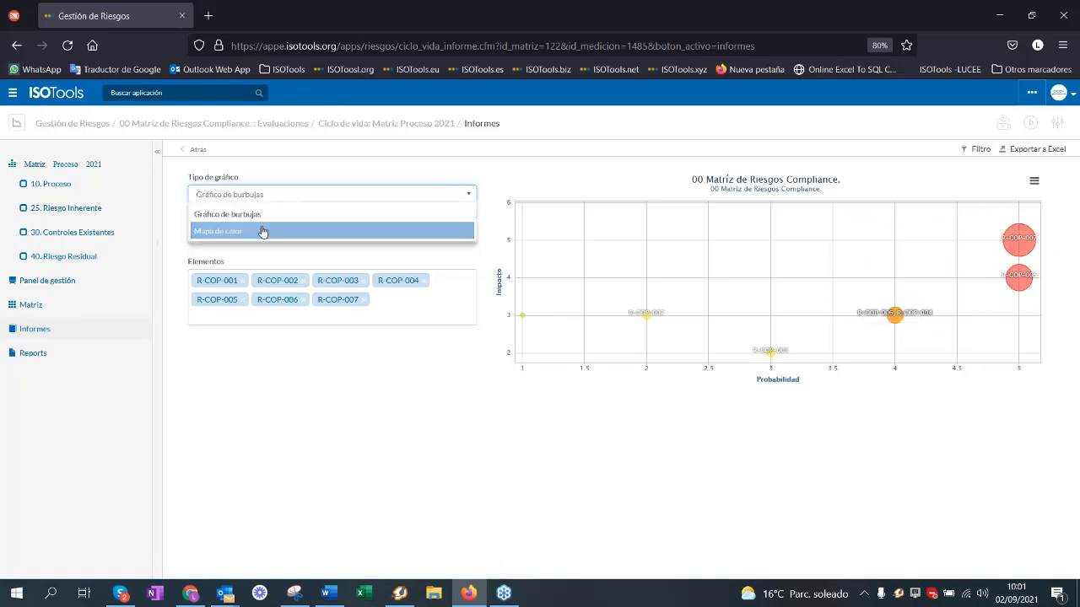
pyautogui.click(261, 231)
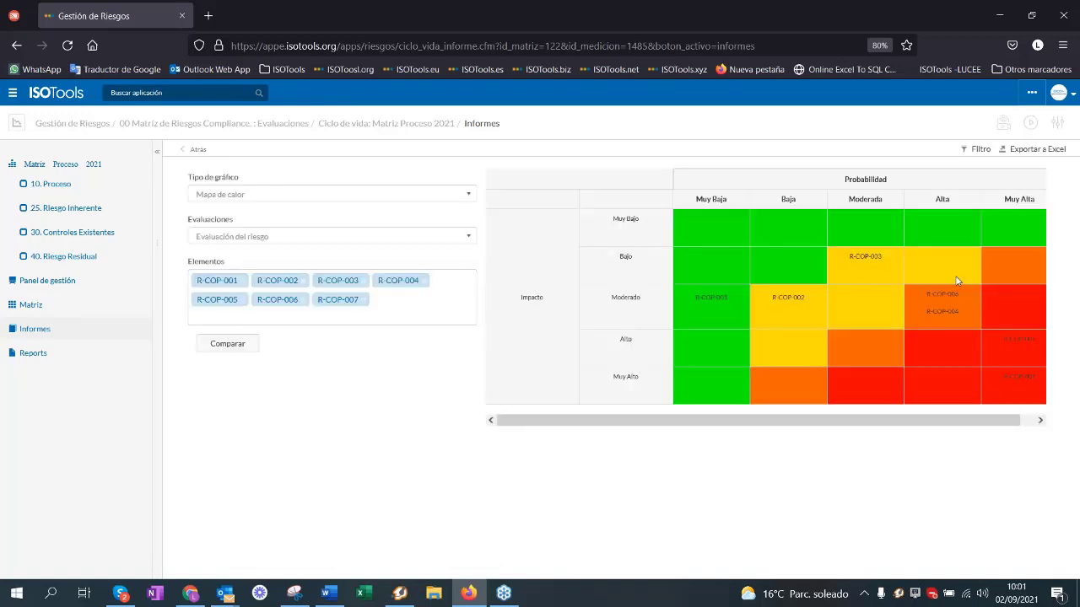
# Step: Open the matrix's Panel de gestión and examine its process heat map, risk scenario table and Evaluación del riesgo bar chart
pyautogui.click(61, 289)
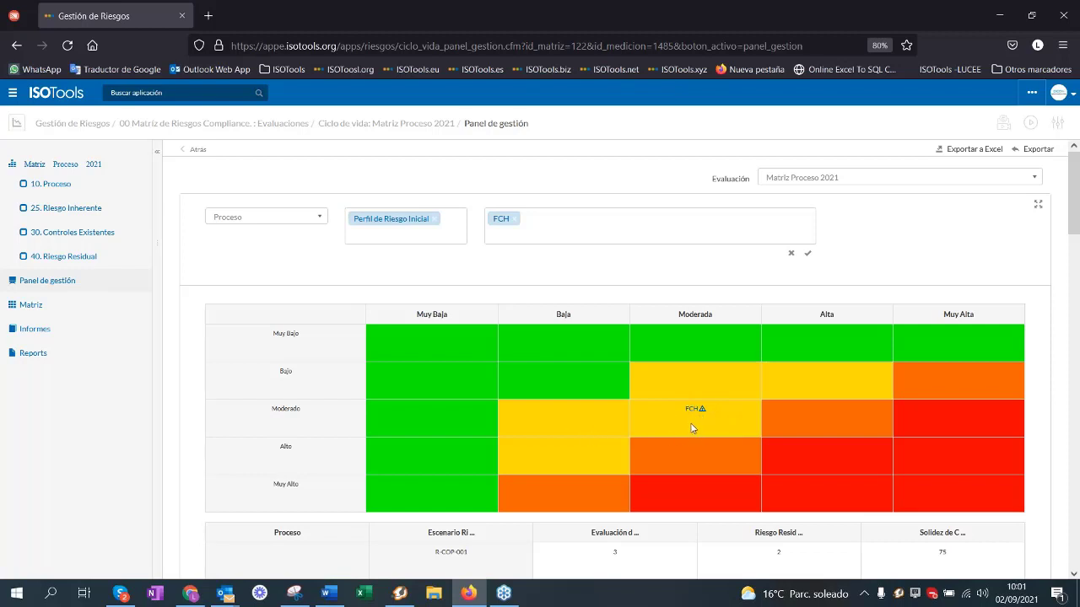
pyautogui.scroll(-10, 692, 421)
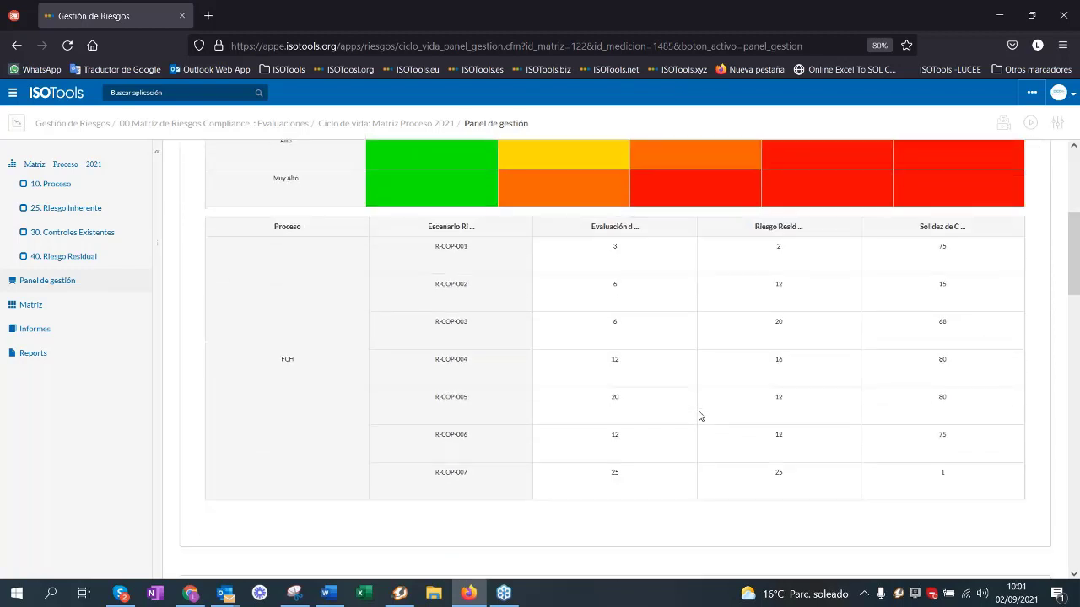
pyautogui.scroll(-3, 698, 420)
pyautogui.moveTo(594, 410)
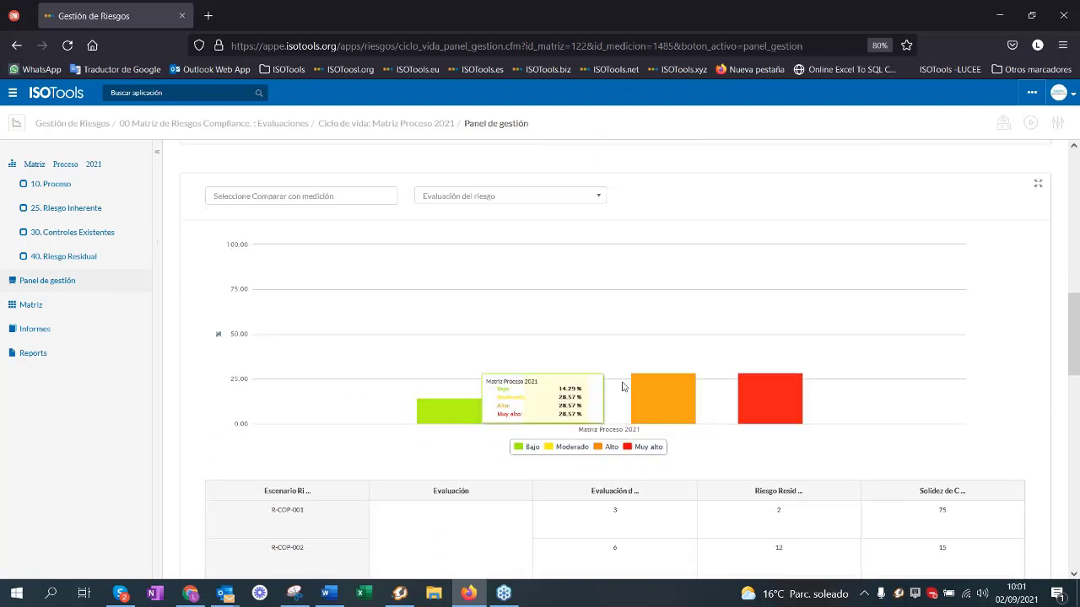
pyautogui.click(289, 201)
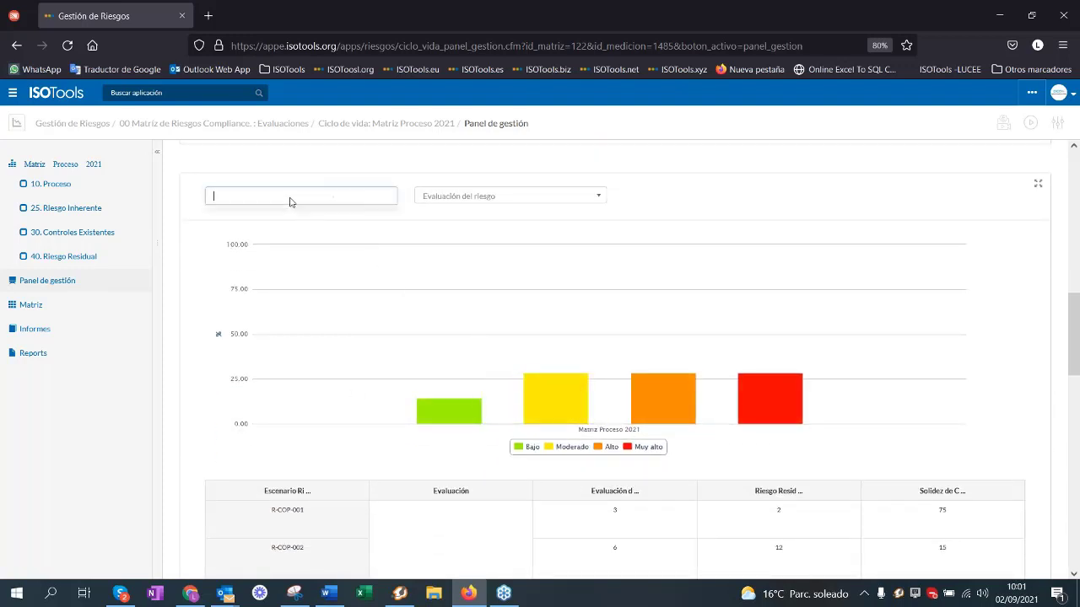
pyautogui.moveTo(613, 415)
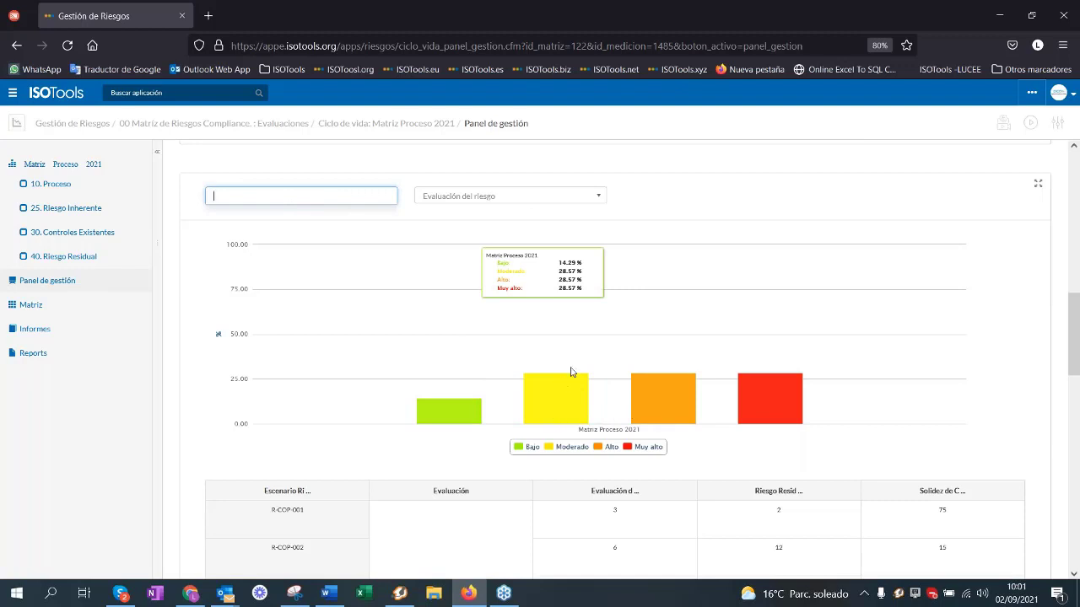
pyautogui.scroll(-2, 675, 439)
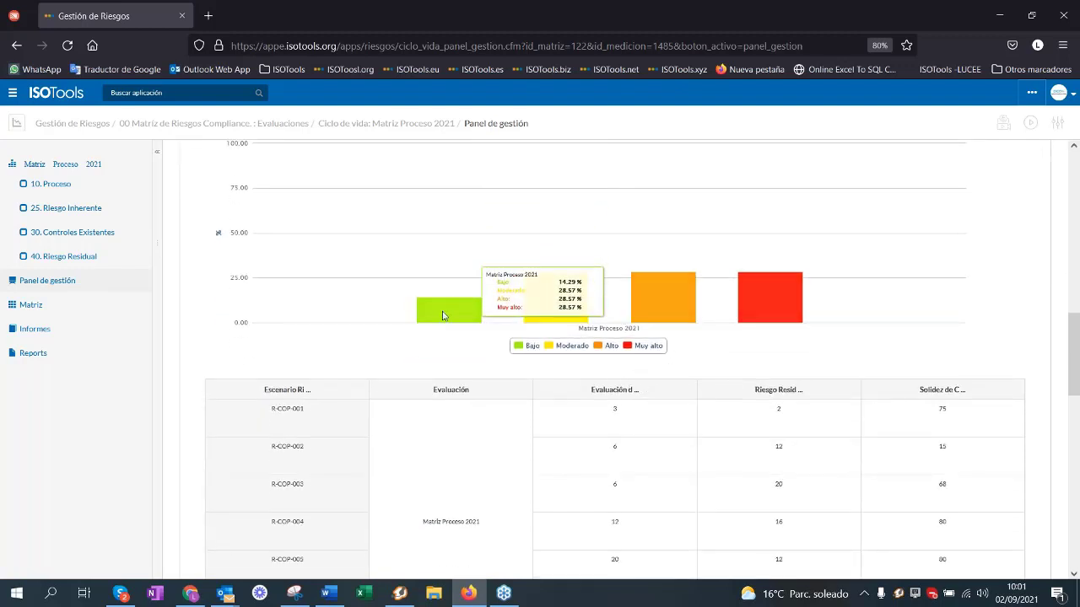
# Step: Review the panel's second heat map for Perfil de Riesgo Inicial and compare it with the scenario tables and first heat map
pyautogui.scroll(-10, 665, 326)
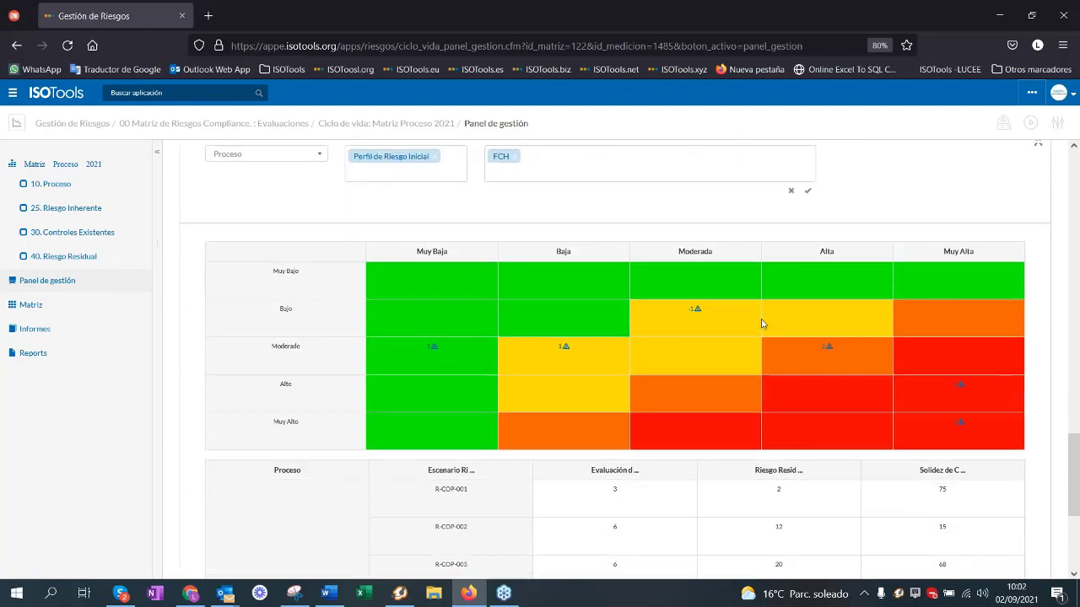
pyautogui.scroll(8, 690, 339)
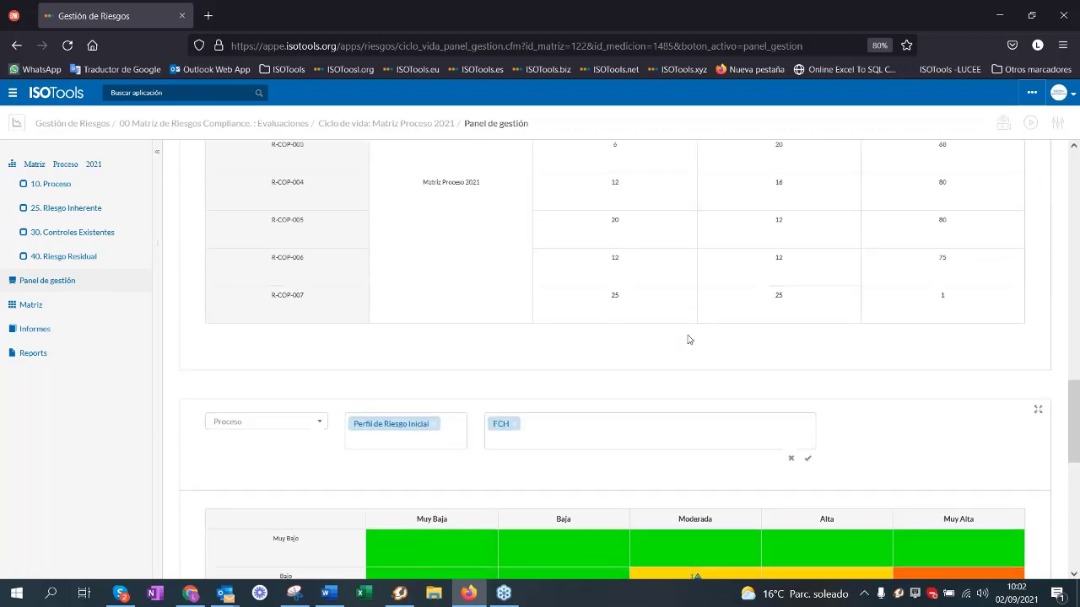
pyautogui.scroll(3, 689, 339)
pyautogui.scroll(-10, 697, 339)
pyautogui.scroll(2, 699, 339)
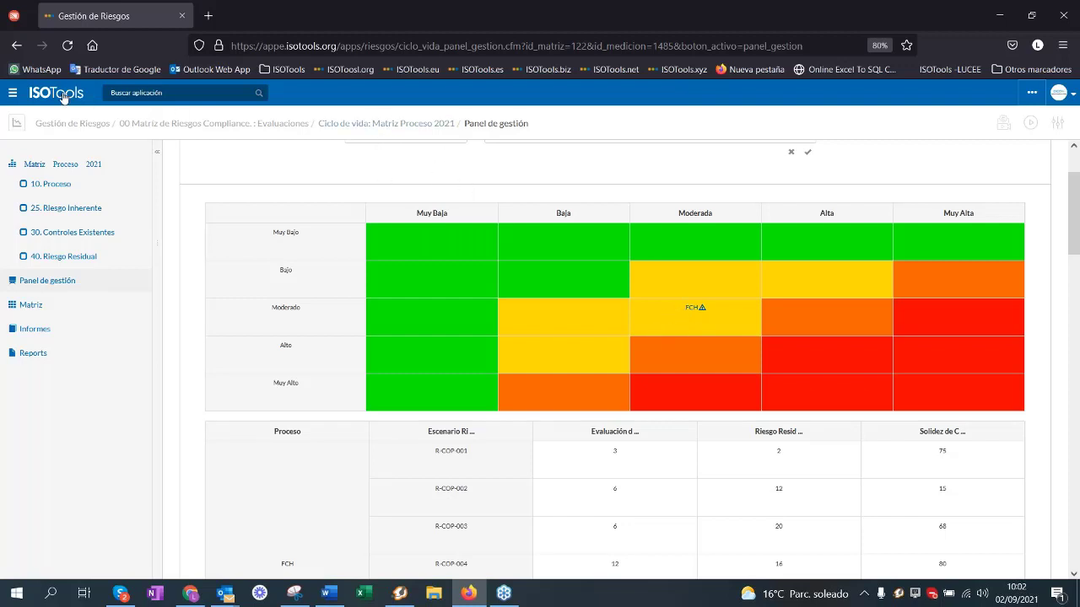
# Step: Return to the home page, open Canal de Denuncias, and examine the workflow diagram of the first listed complaint before closing it
pyautogui.click(63, 97)
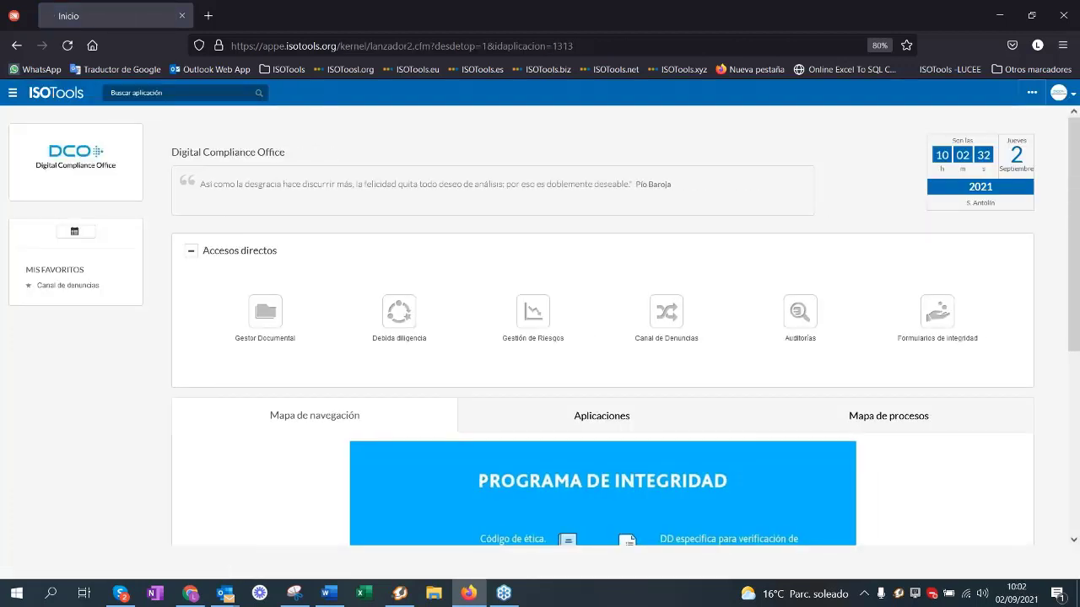
pyautogui.click(671, 327)
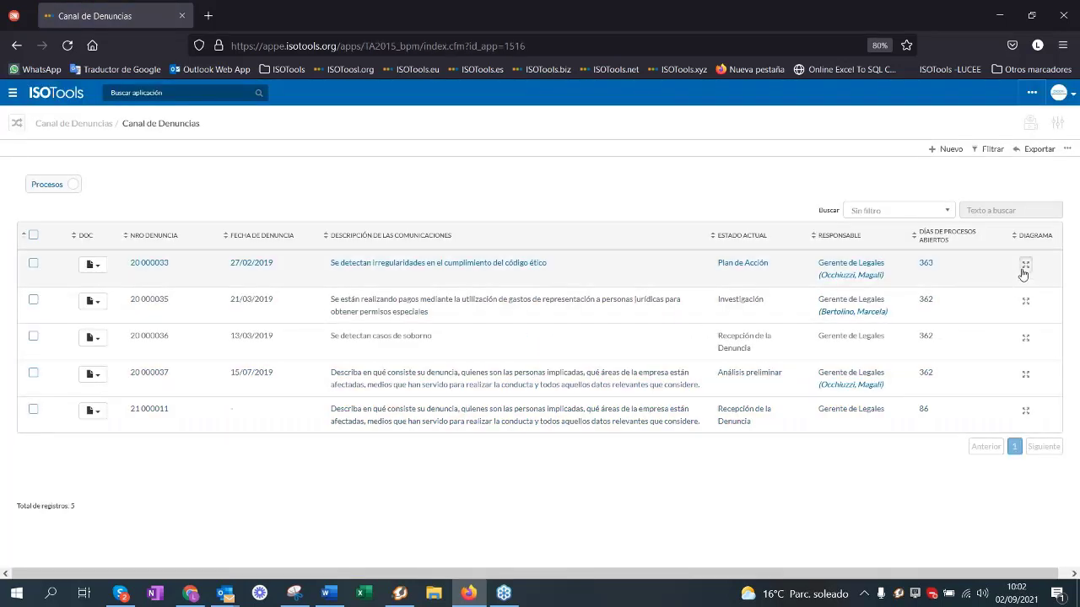
pyautogui.click(1025, 266)
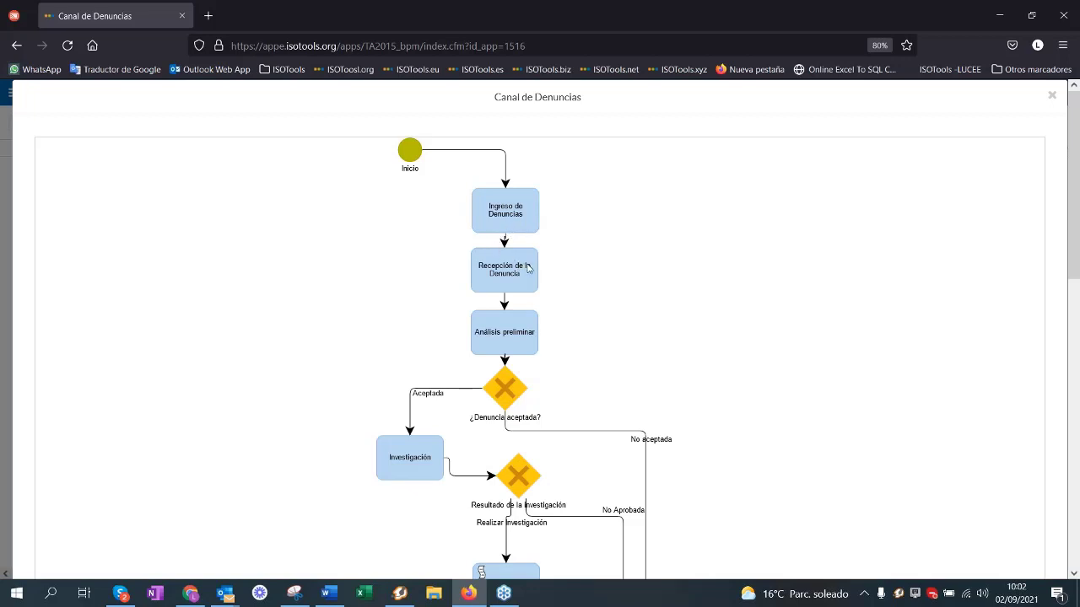
pyautogui.scroll(-3, 536, 394)
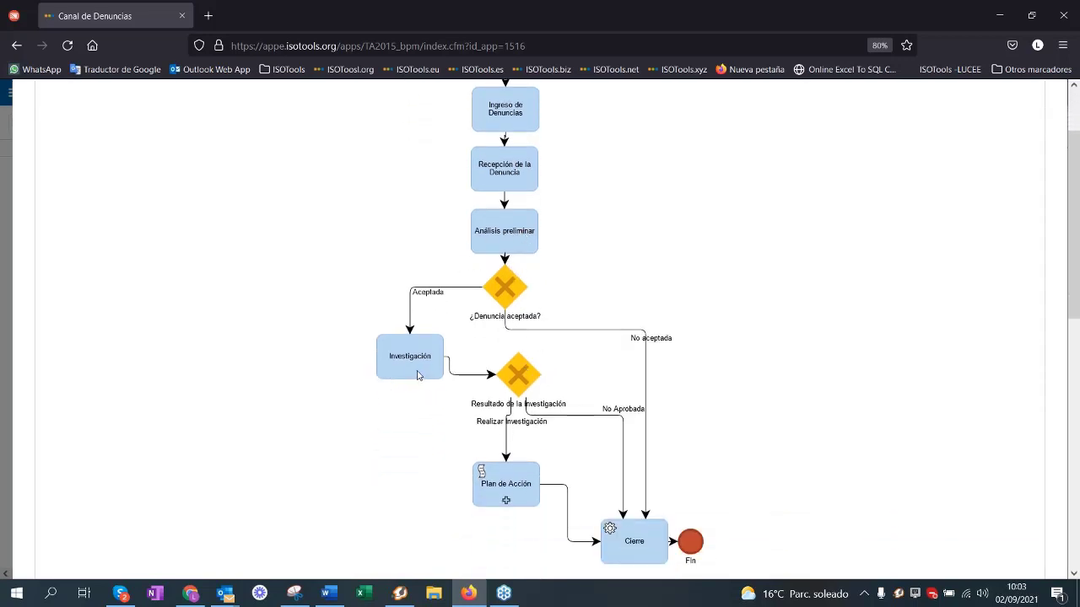
pyautogui.scroll(3, 728, 362)
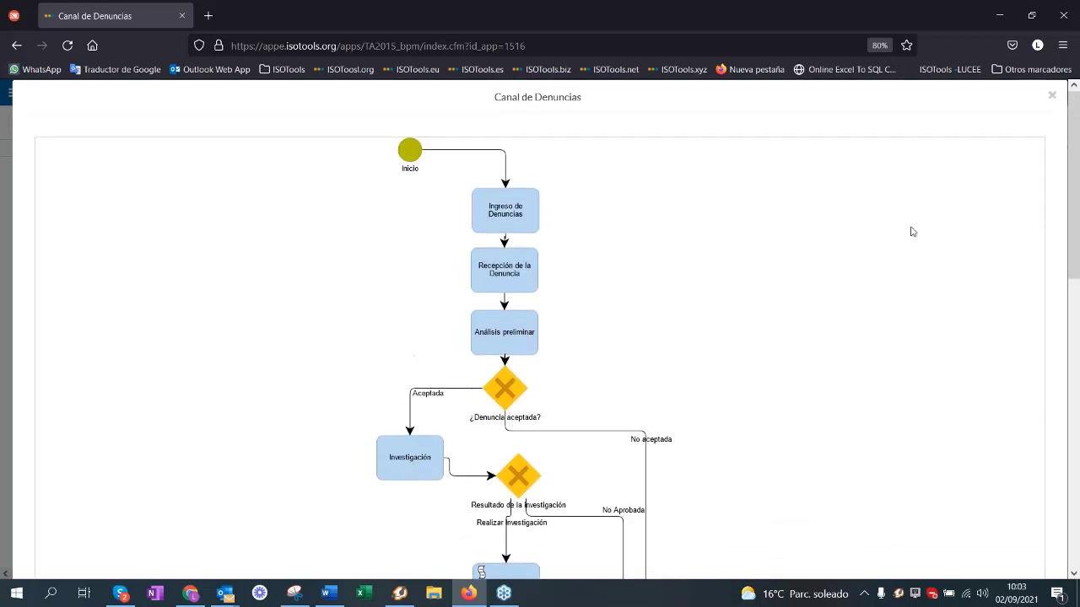
pyautogui.click(1051, 99)
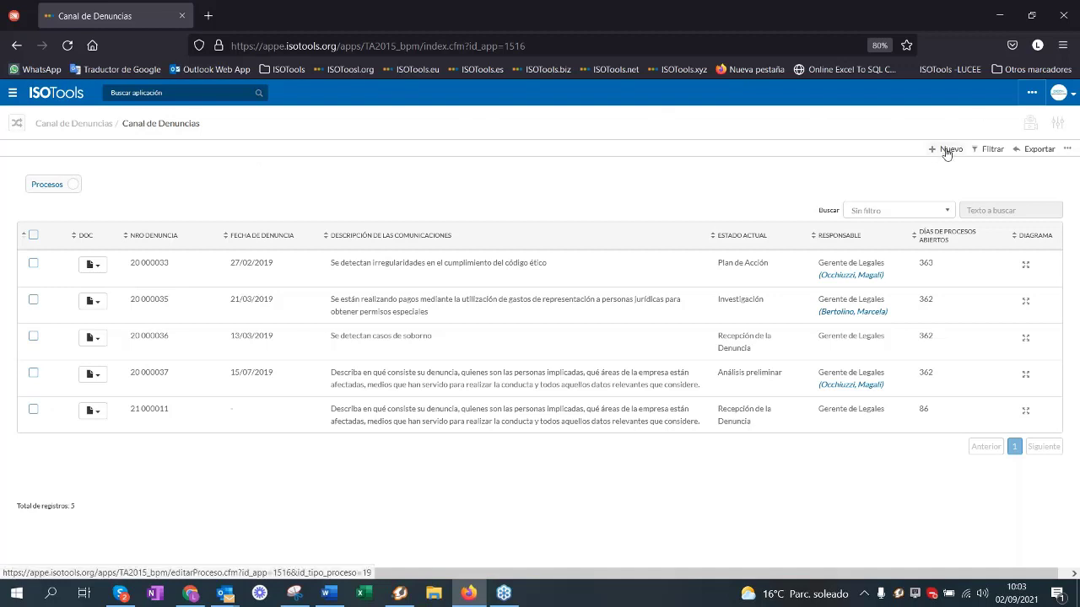
# Step: Open the favourite Canal de denuncias form from the home page, review its sections, and switch to Word to view its QR code
pyautogui.click(39, 94)
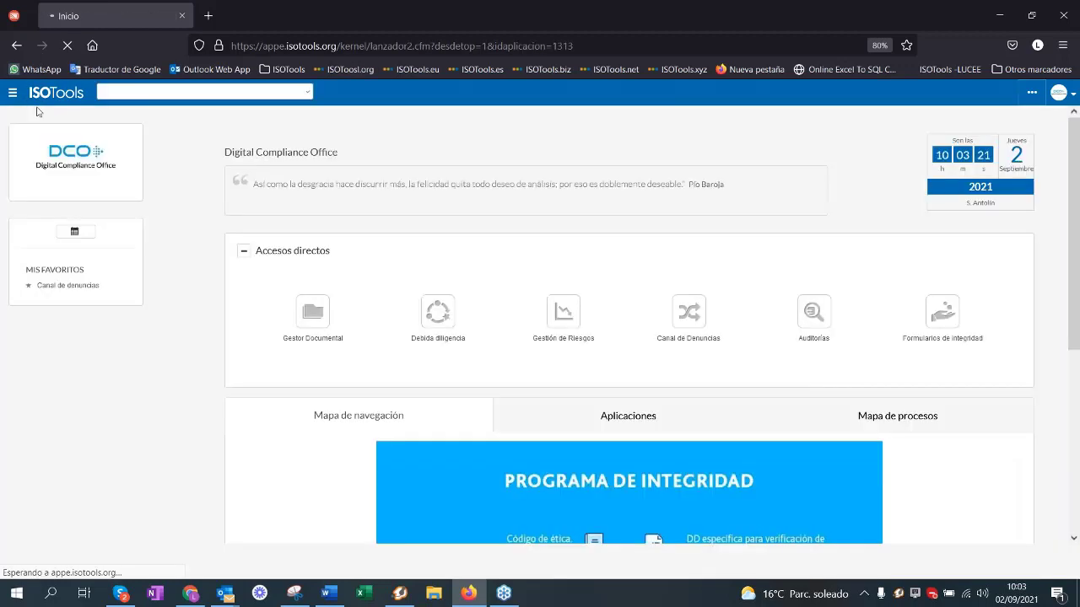
pyautogui.click(69, 286)
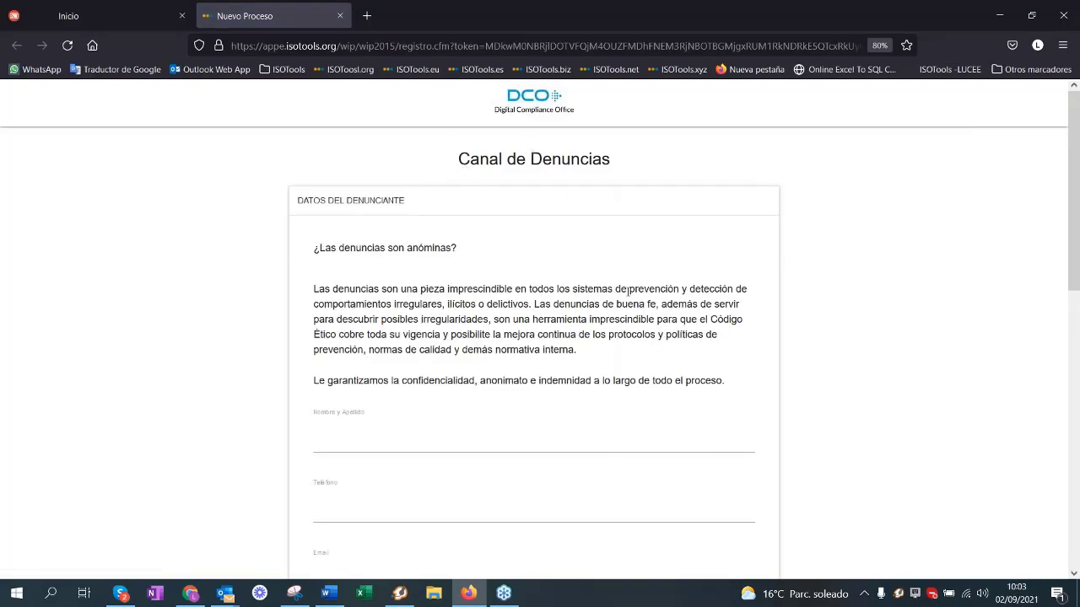
pyautogui.scroll(-3, 633, 275)
pyautogui.scroll(-10, 629, 274)
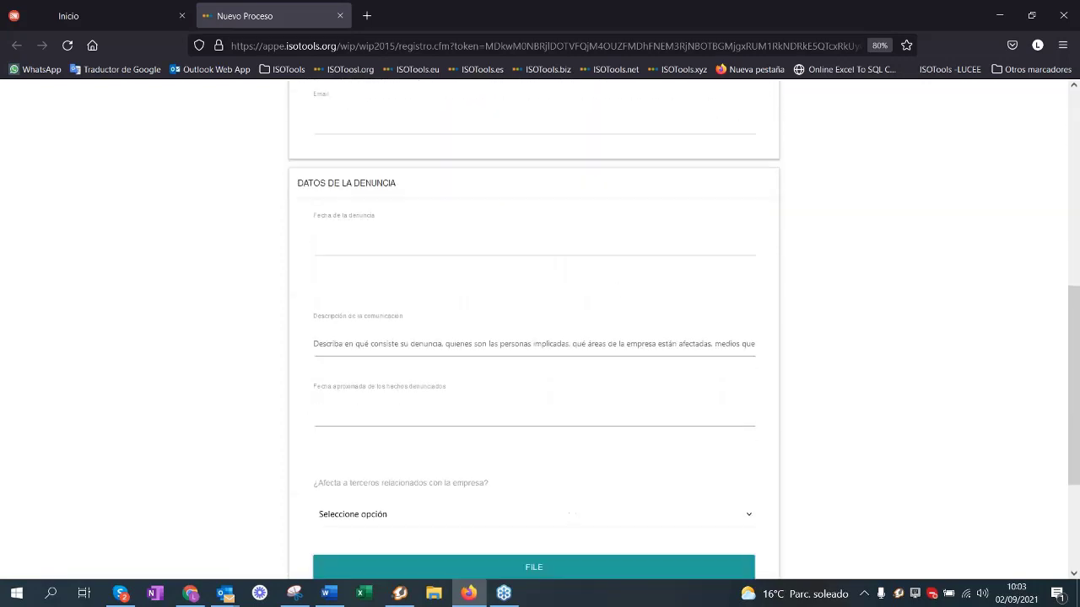
pyautogui.scroll(13, 591, 321)
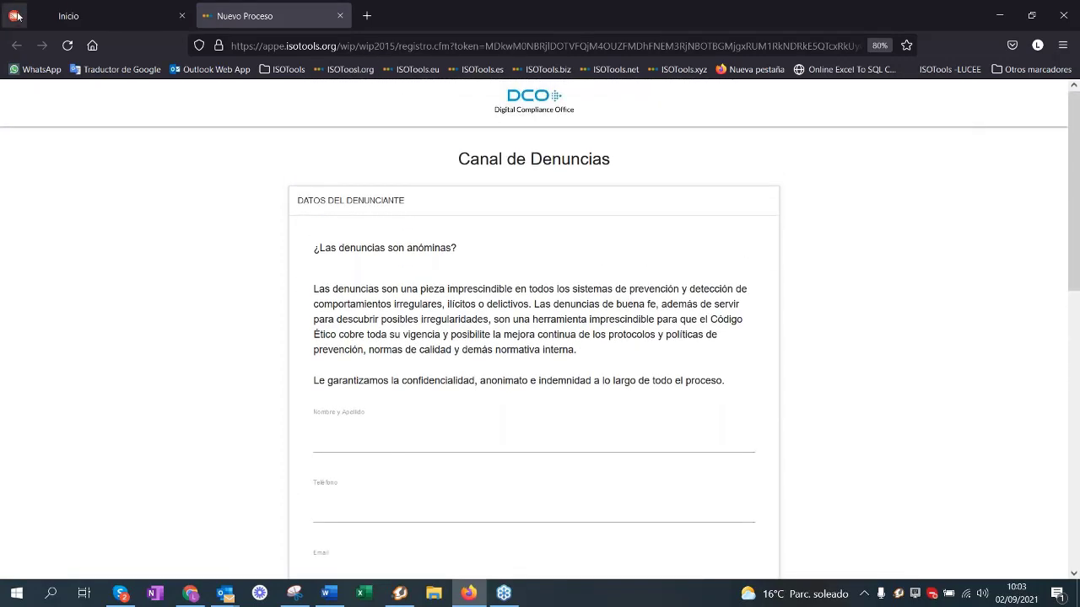
pyautogui.click(331, 591)
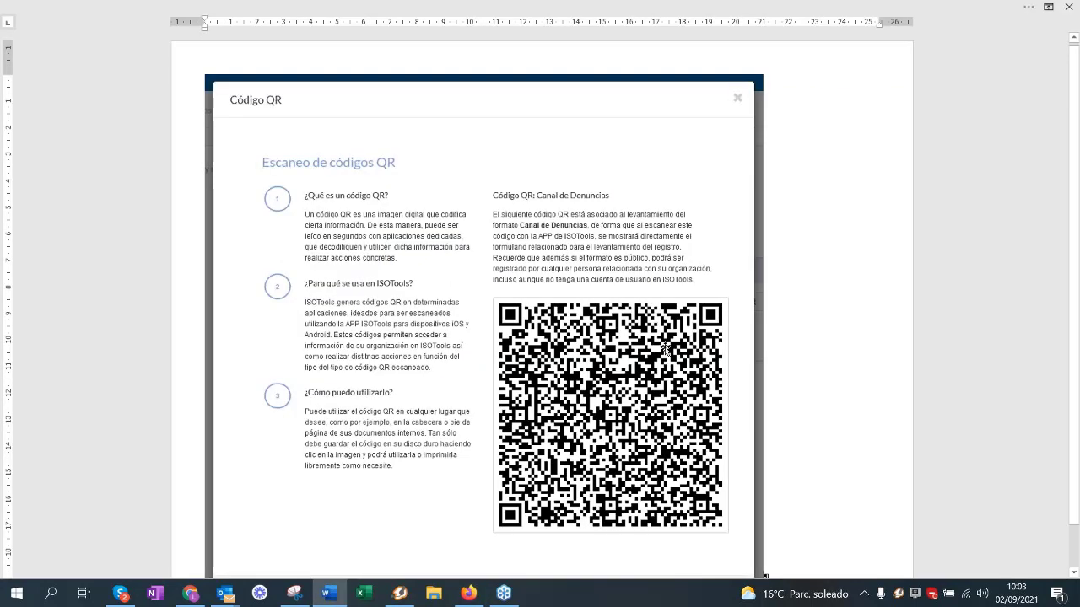